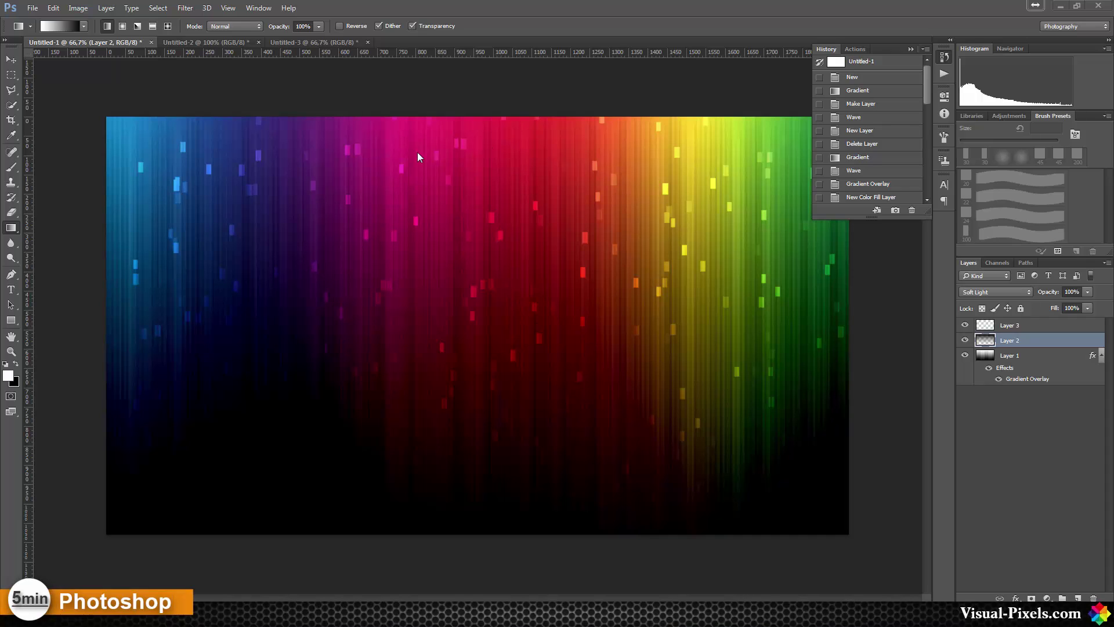
# Step: Bring the blank white Untitled-3 document to the front
pyautogui.click(291, 44)
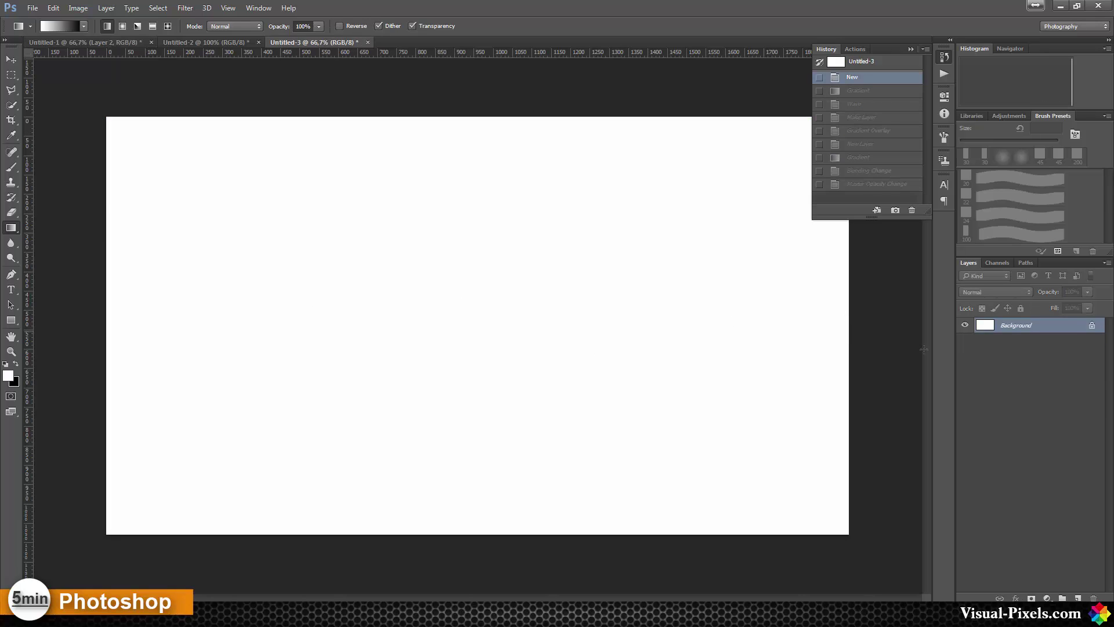
# Step: Unlock the Background as Layer 0 and fill it with a top-to-bottom white-to-black gradient
pyautogui.click(1091, 325)
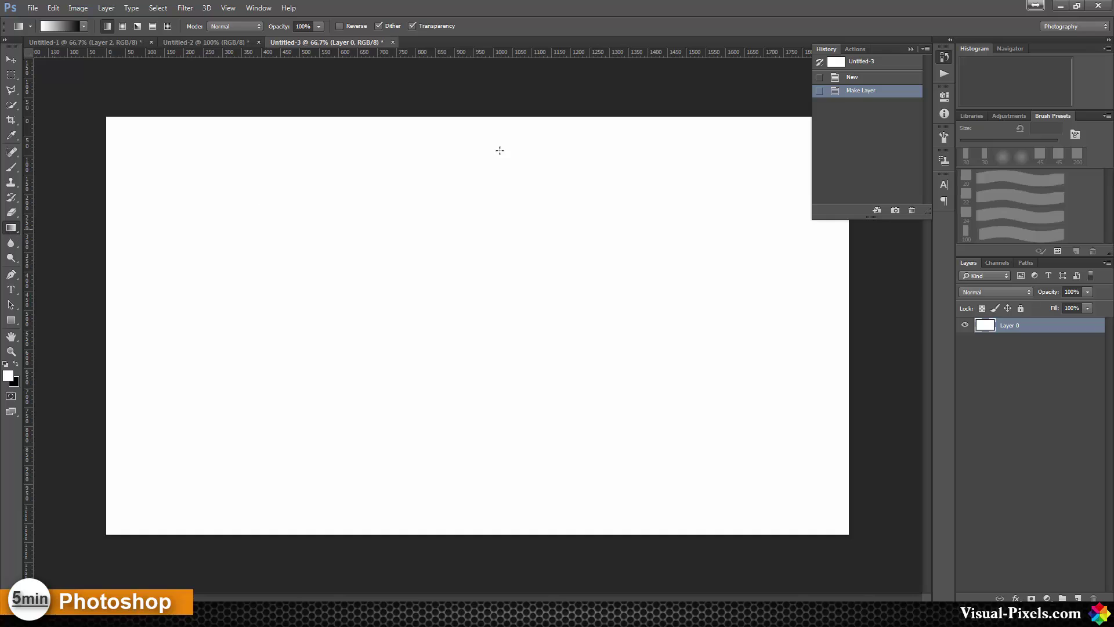
pyautogui.moveTo(470, 115); pyautogui.dragTo(467, 534)
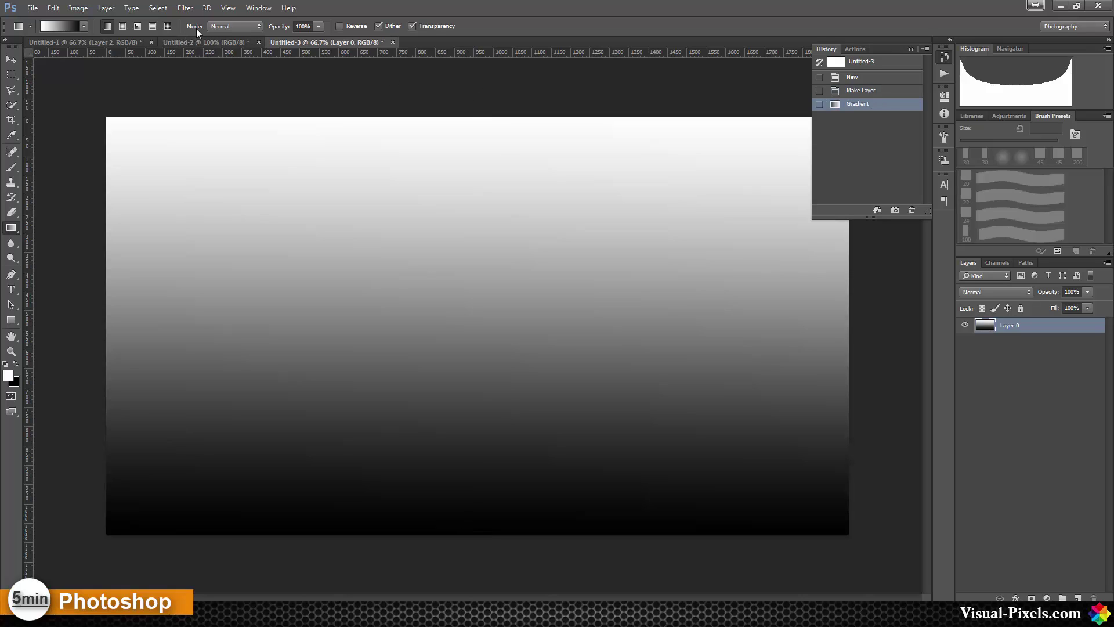
# Step: Apply a Square Wave distortion to Layer 0 with wavelength 9–120 and amplitude 5–37
pyautogui.click(185, 8)
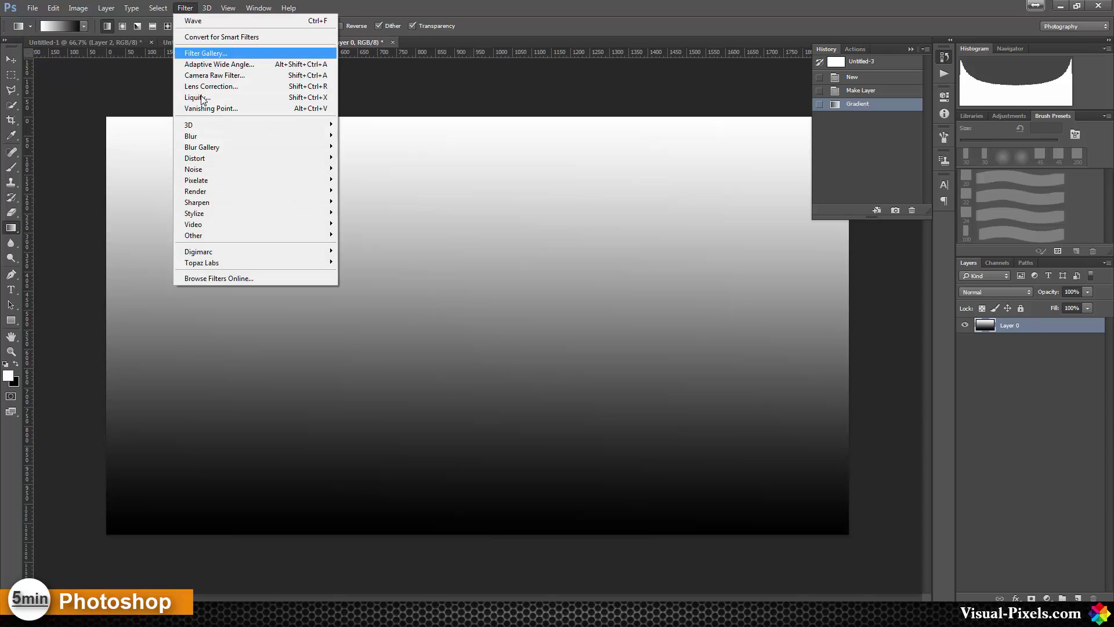
pyautogui.moveTo(235, 160)
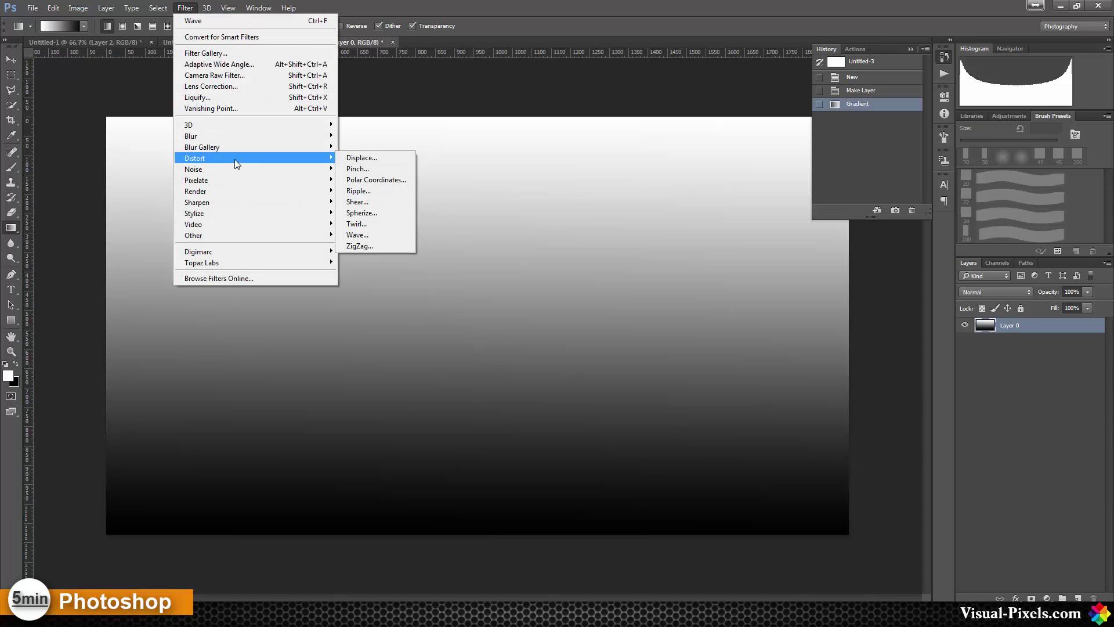
pyautogui.click(366, 233)
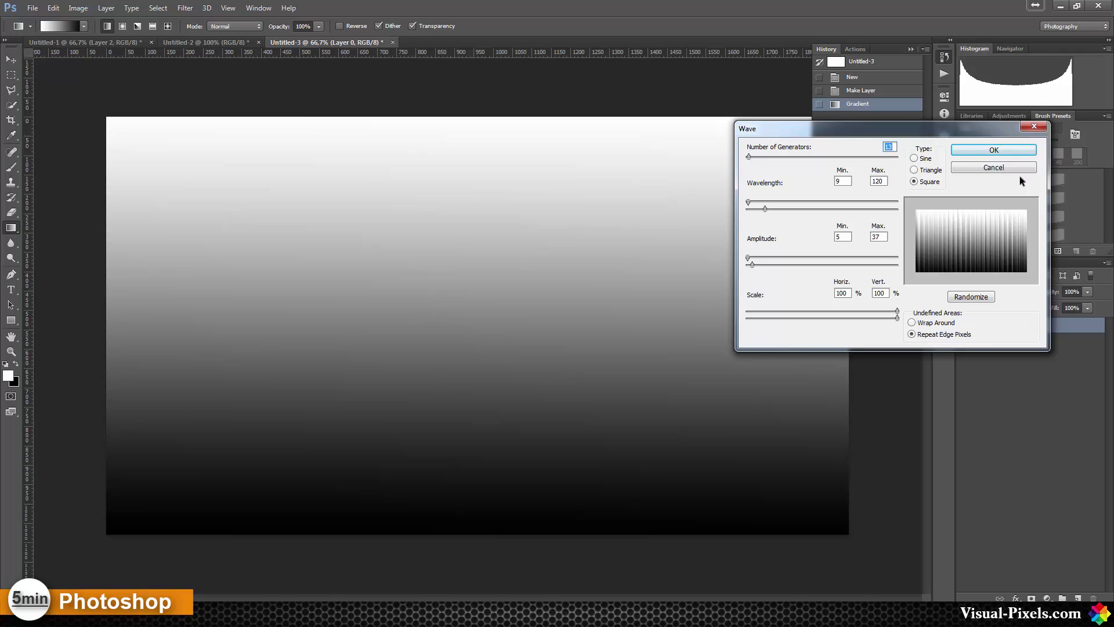
pyautogui.click(1018, 151)
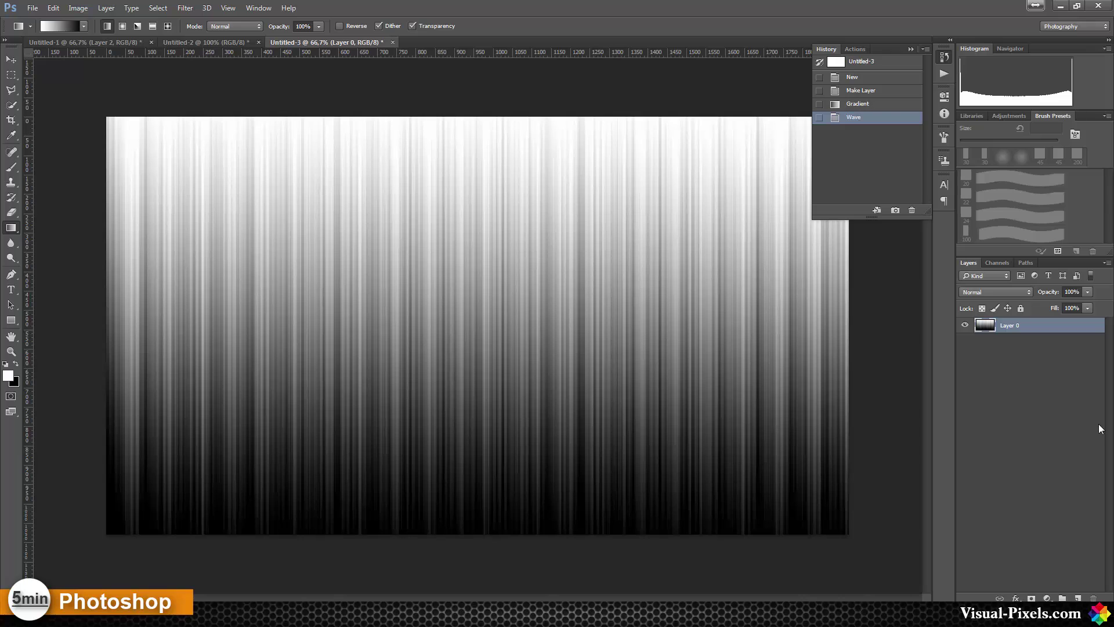
# Step: Add a Spectrum Gradient Overlay style to Layer 0 at a 0° angle
pyautogui.click(1016, 598)
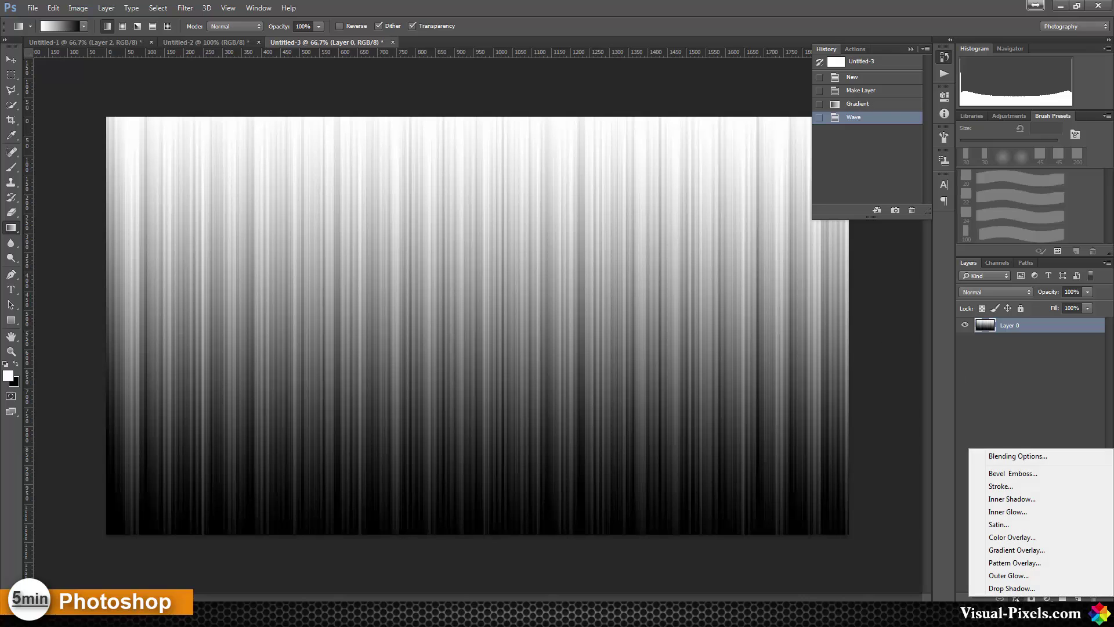
pyautogui.click(1022, 552)
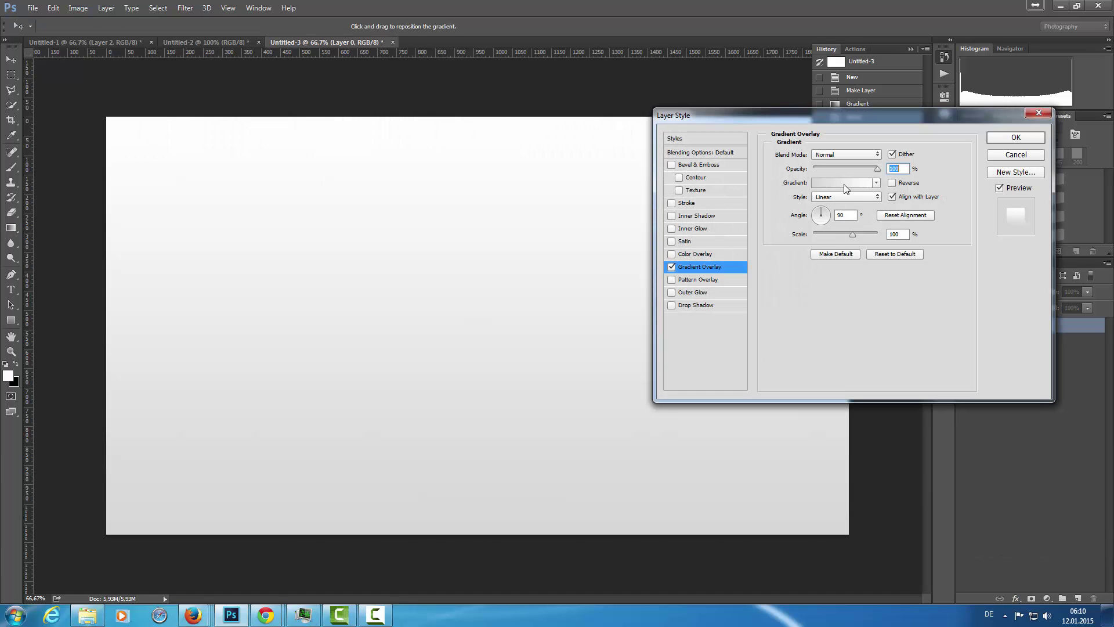
pyautogui.click(844, 184)
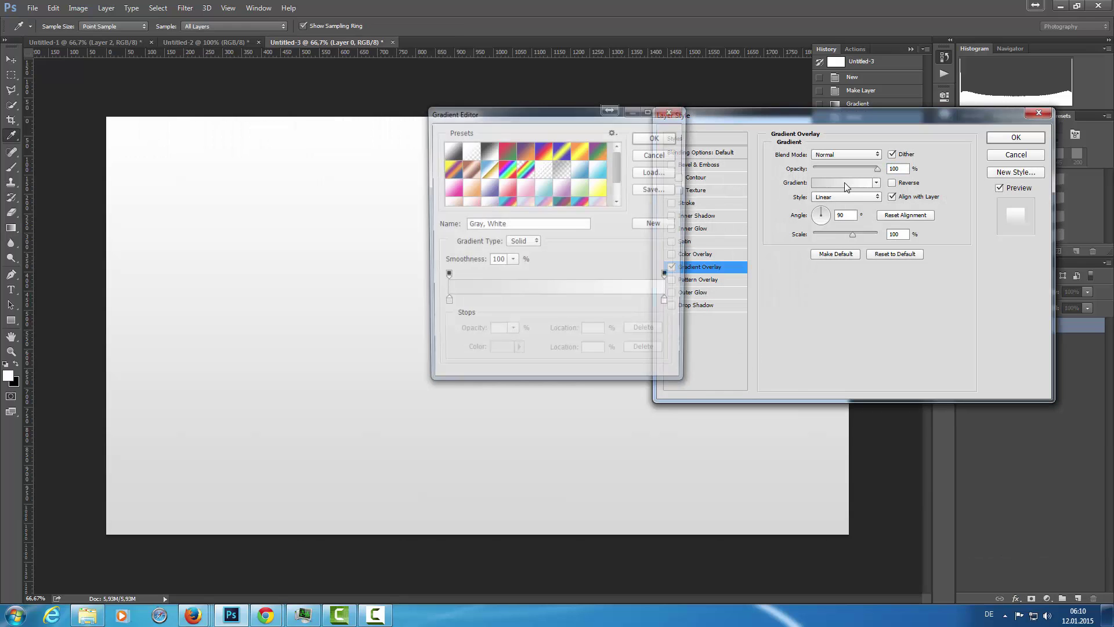
pyautogui.click(583, 202)
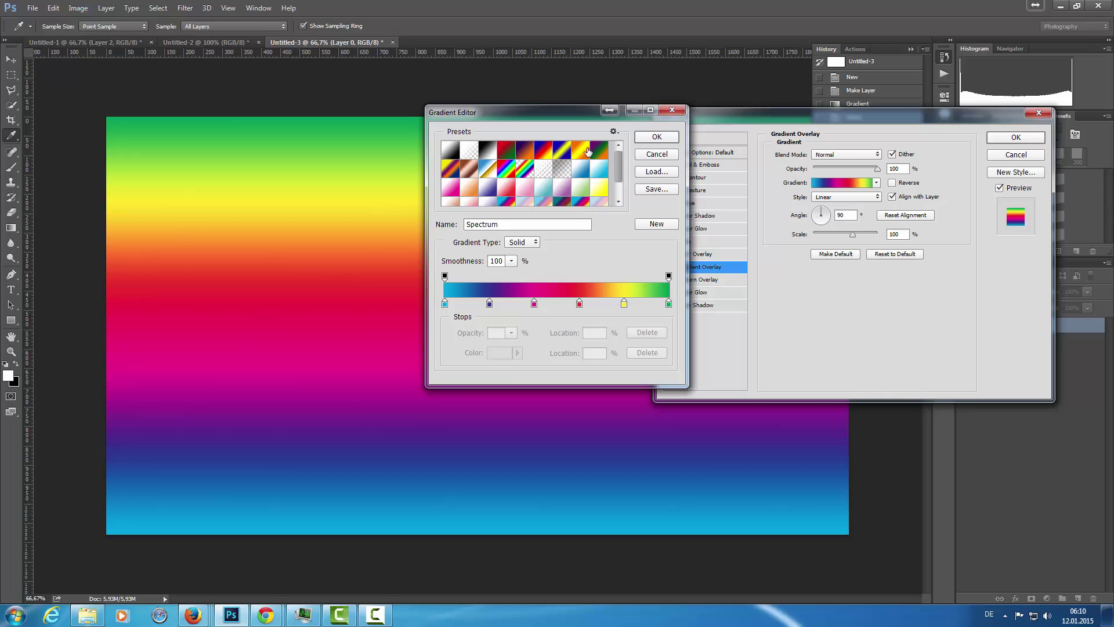
pyautogui.click(613, 132)
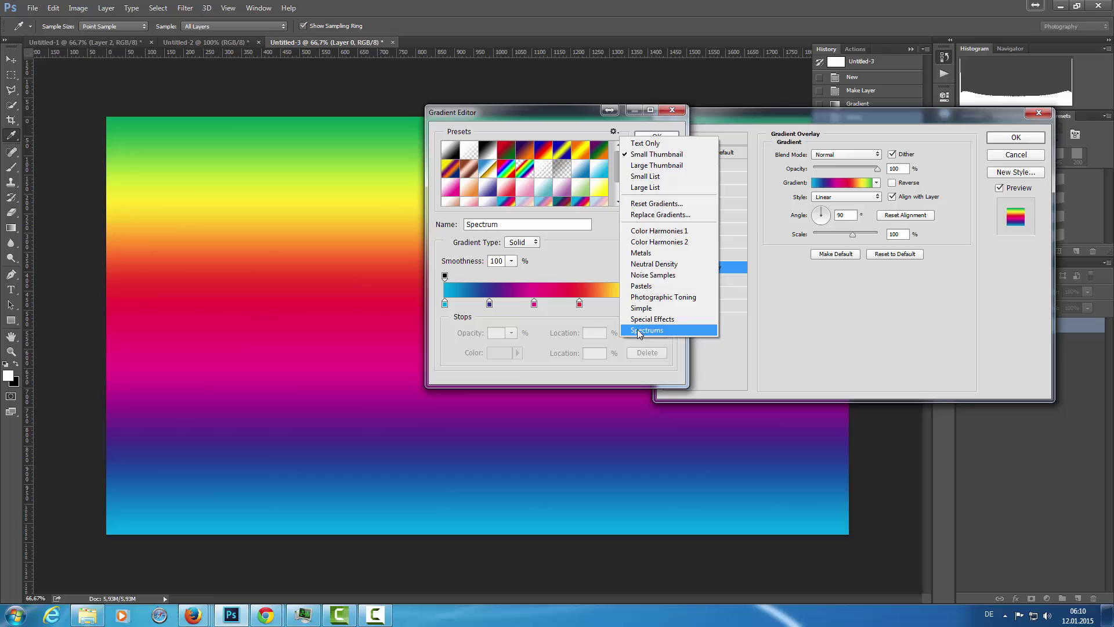
pyautogui.click(593, 268)
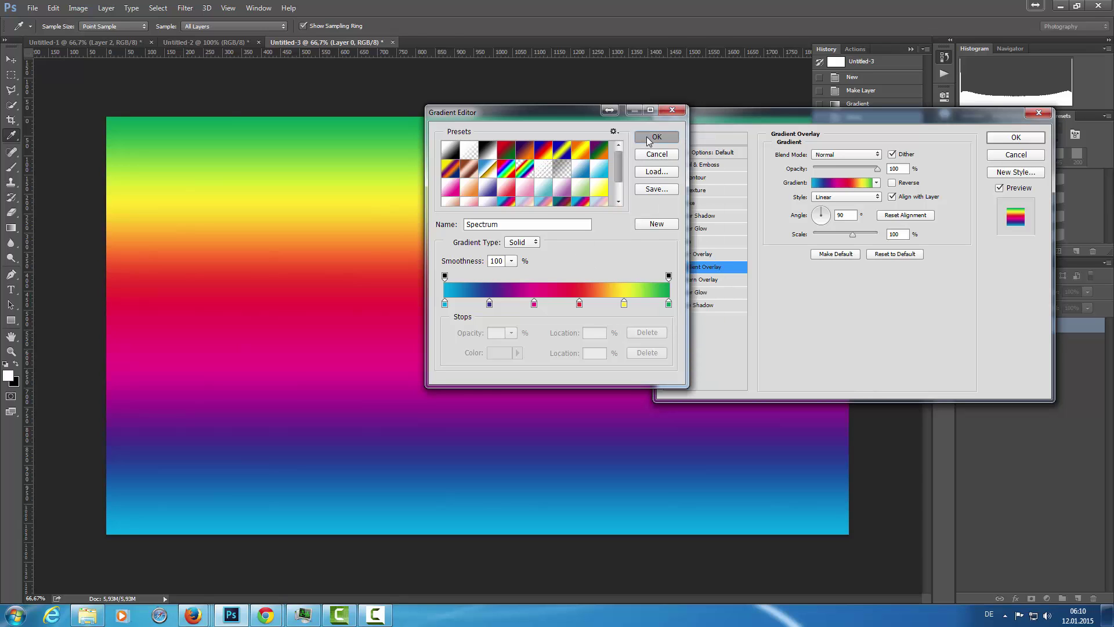
pyautogui.click(649, 139)
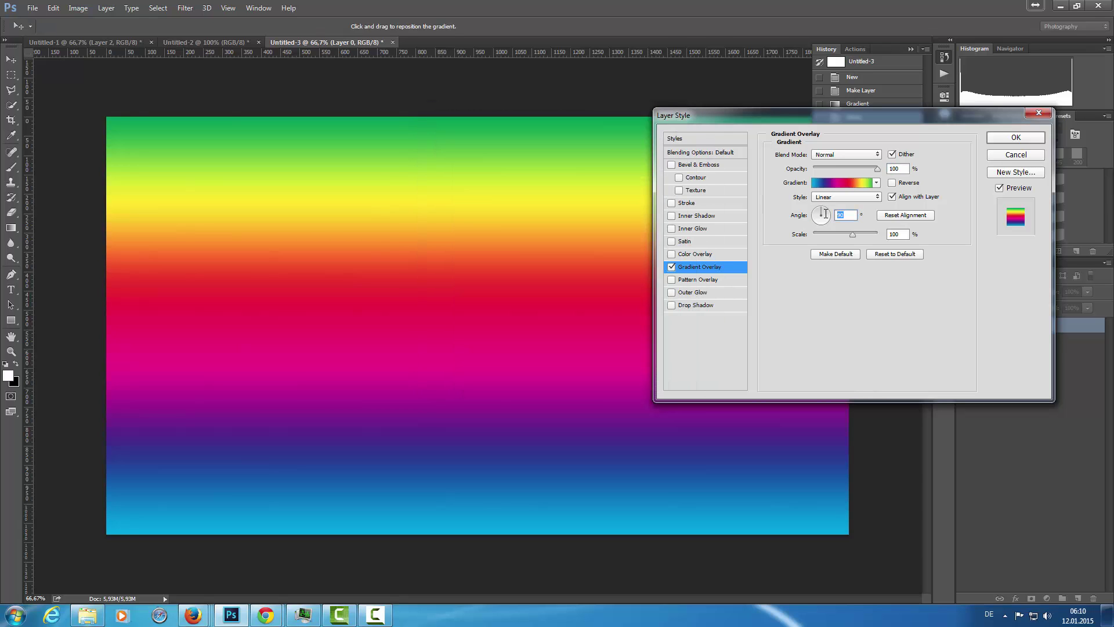
pyautogui.write('0')
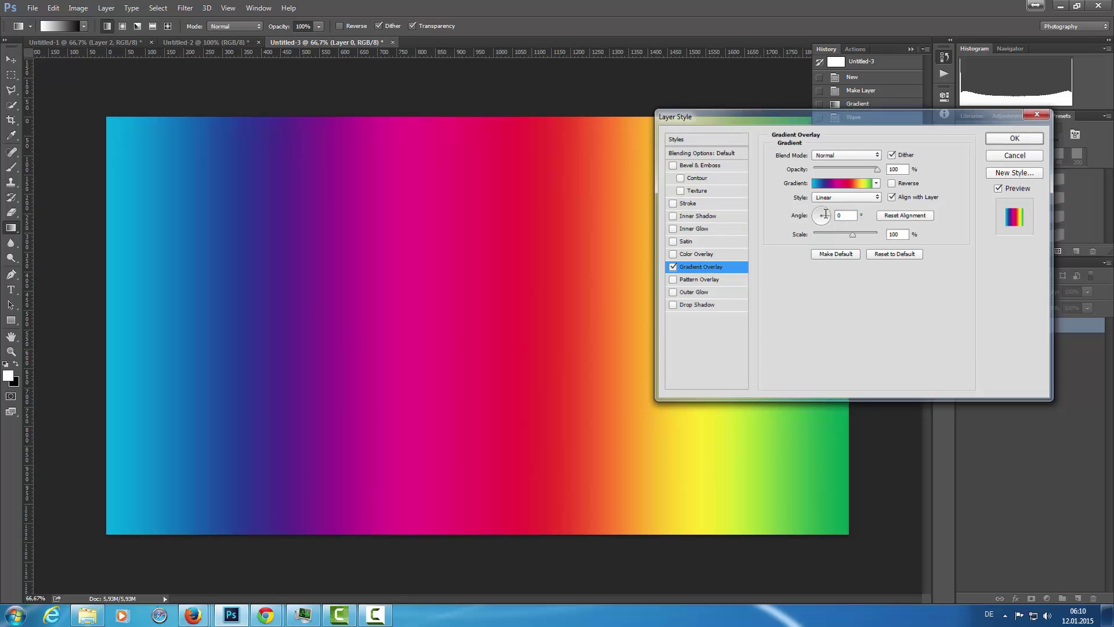
pyautogui.press('Return')
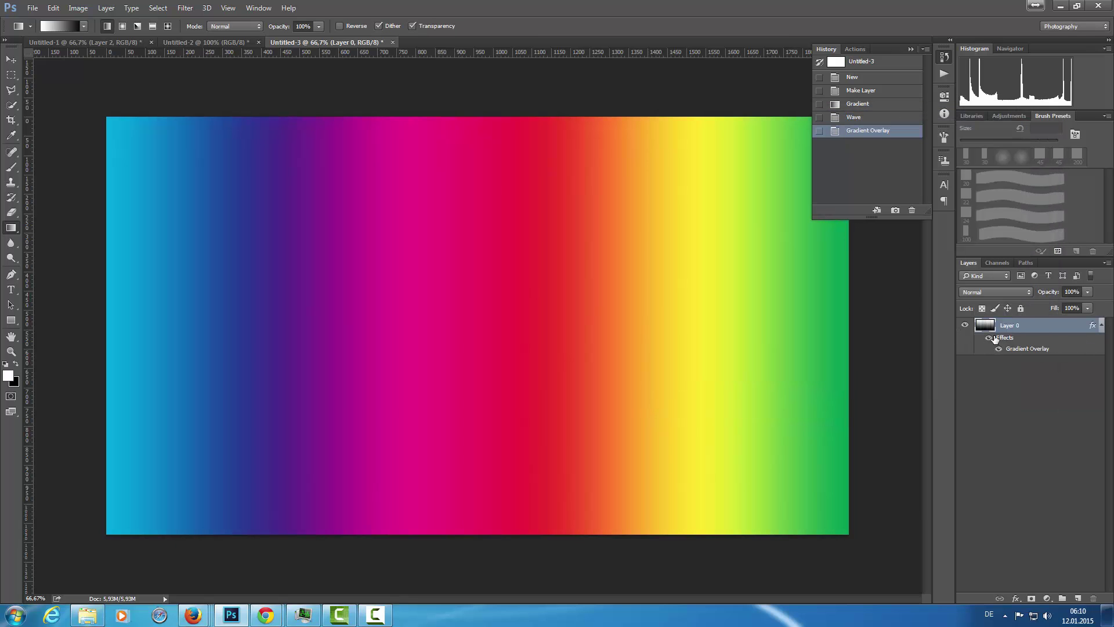
# Step: Change the Spectrum gradient overlay's blend mode to Multiply
pyautogui.press('h')
pyautogui.doubleClick(994, 338)
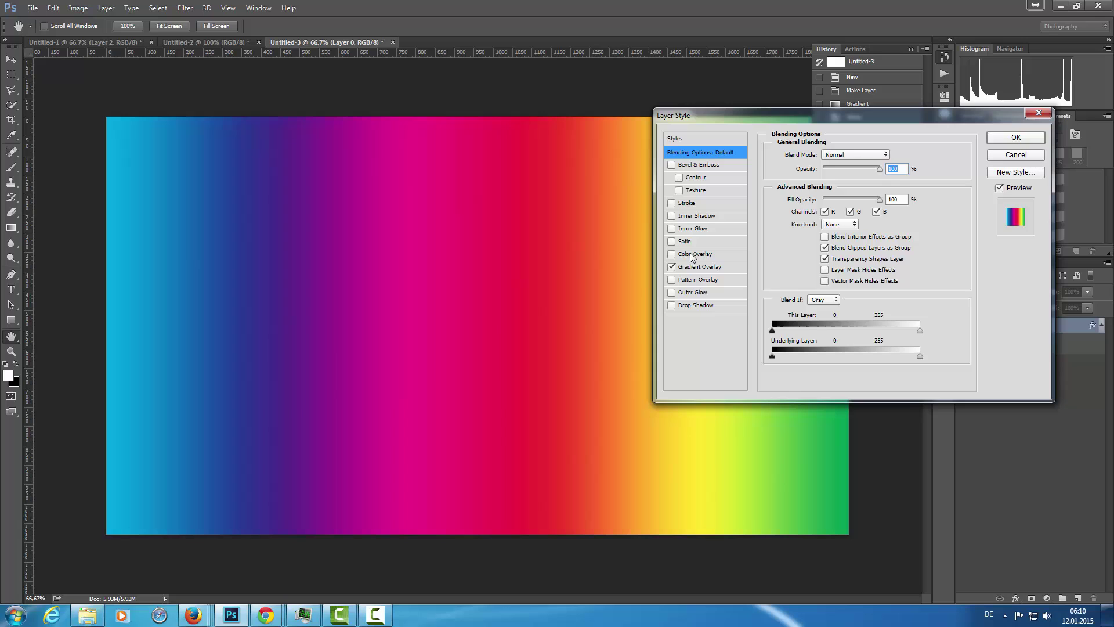
pyautogui.click(694, 267)
pyautogui.click(862, 154)
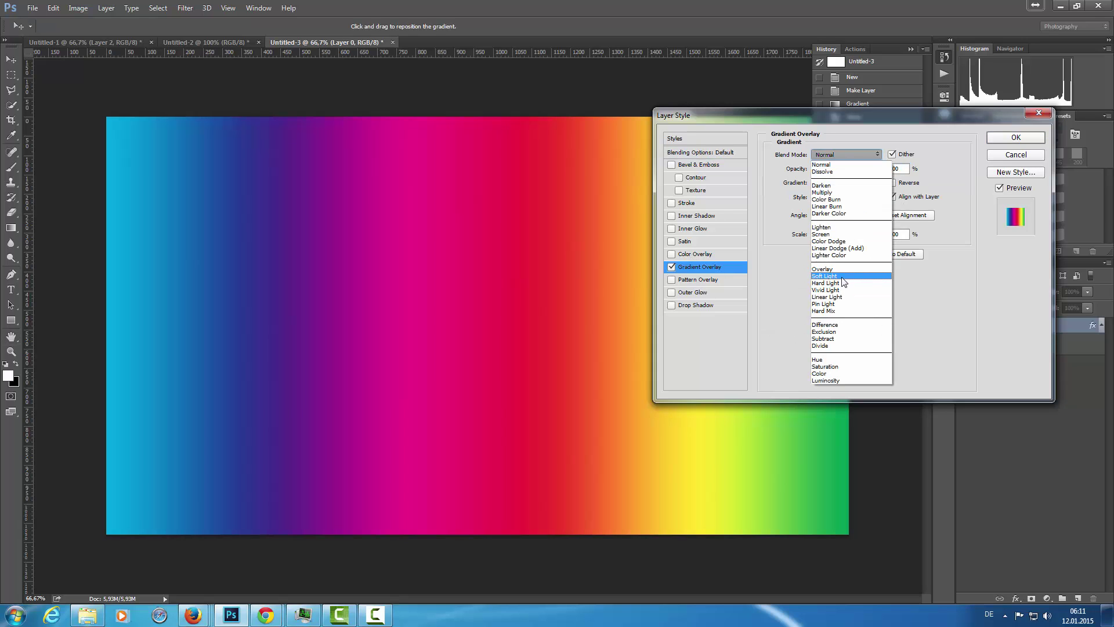
pyautogui.click(830, 193)
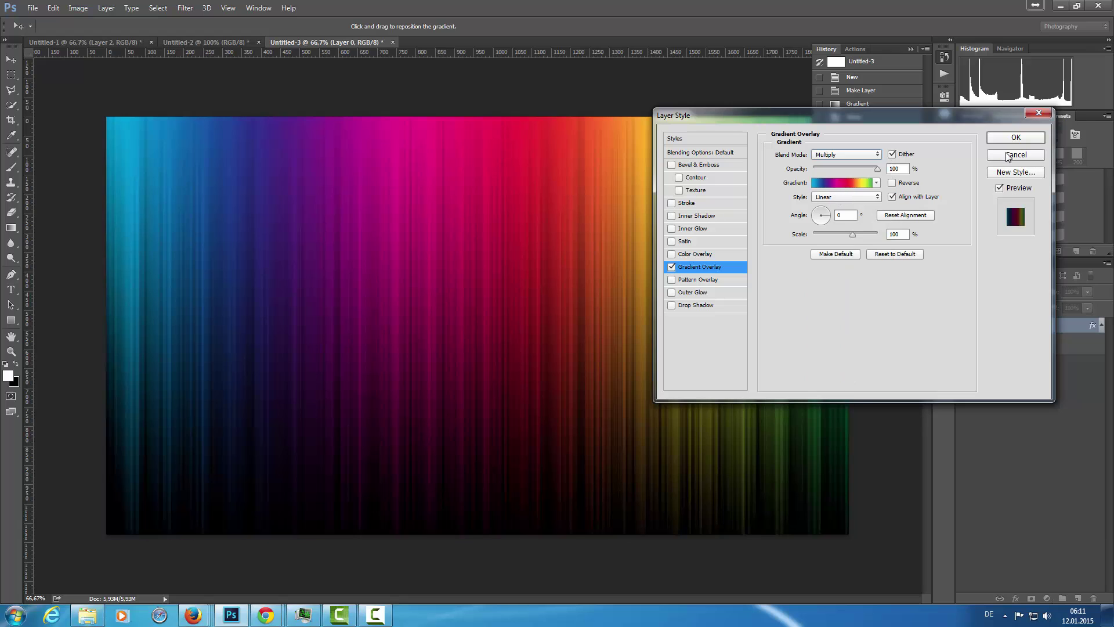
pyautogui.click(1013, 137)
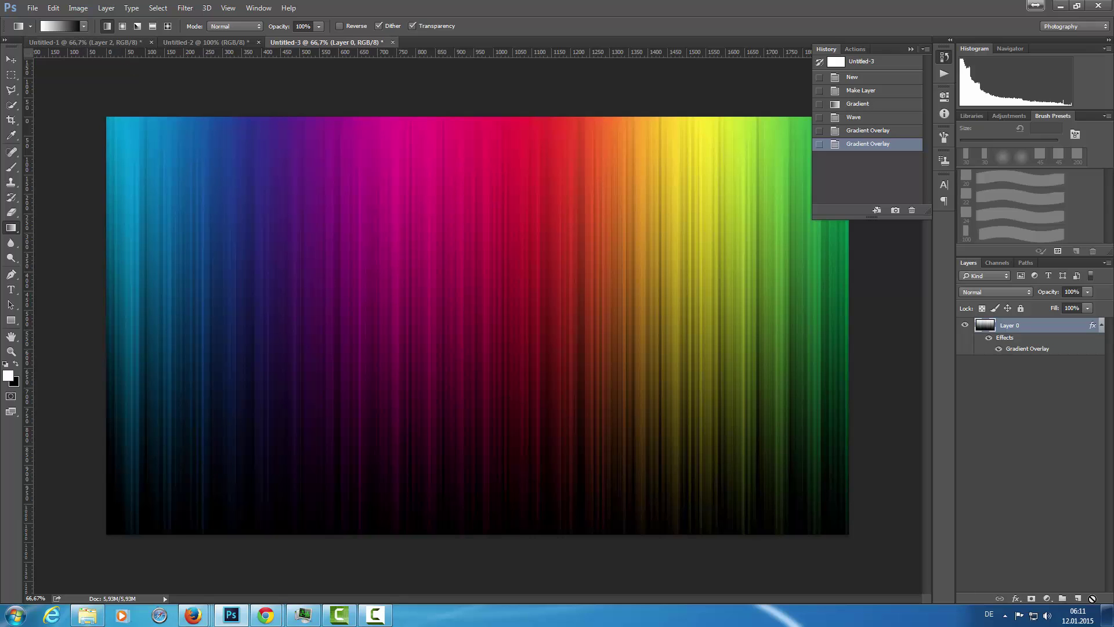
# Step: Add Layer 1 and fill it with a black-to-transparent gradient from top to bottom
pyautogui.click(1077, 599)
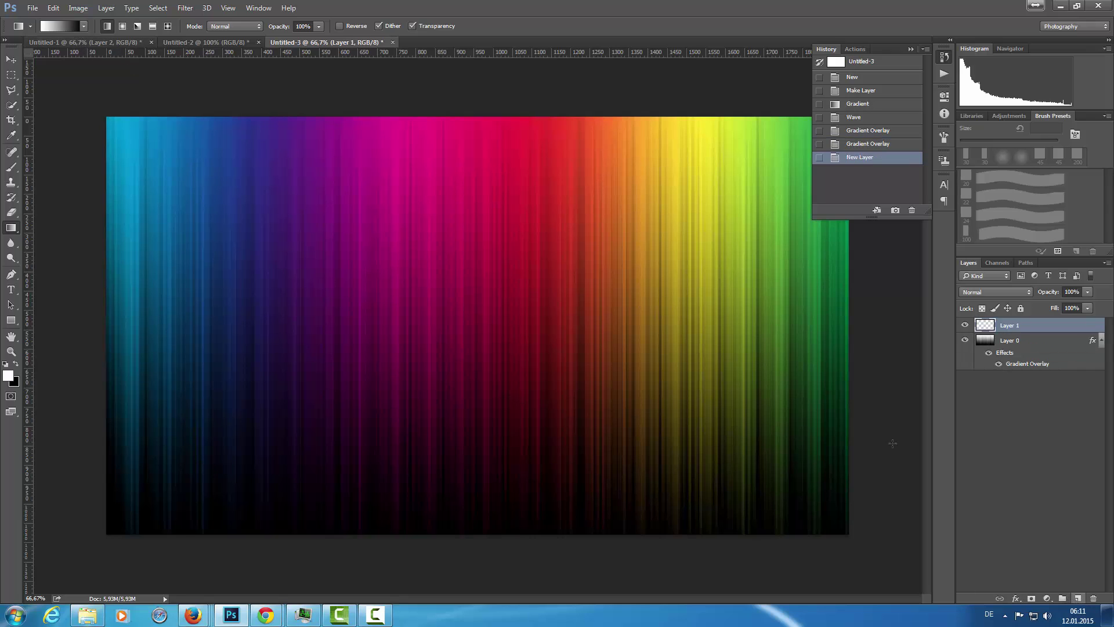
pyautogui.click(83, 27)
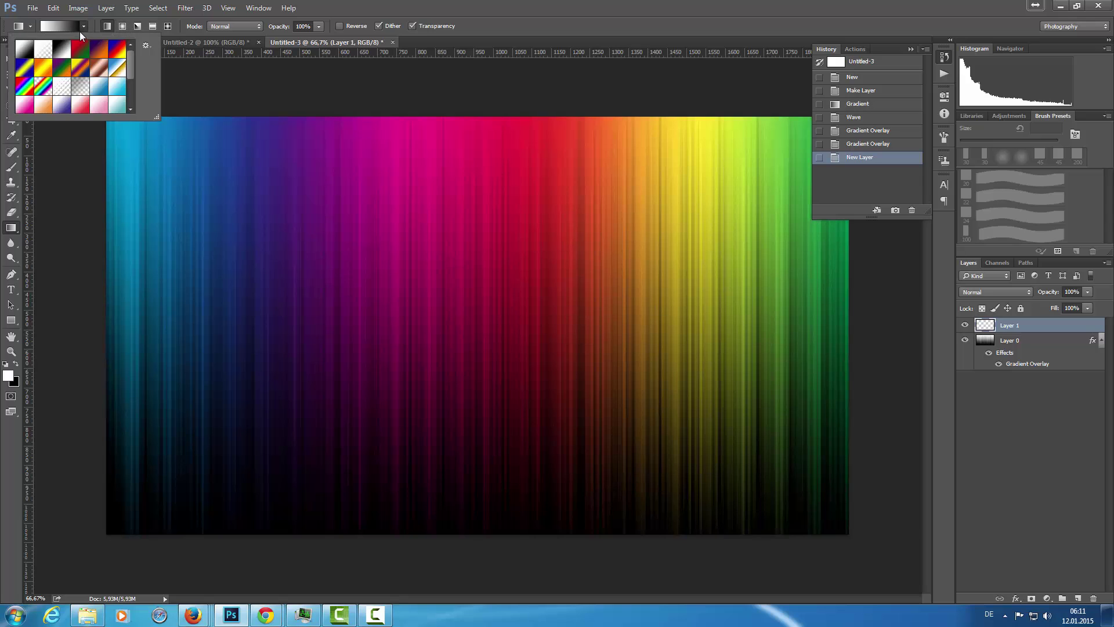
pyautogui.click(42, 52)
pyautogui.click(450, 5)
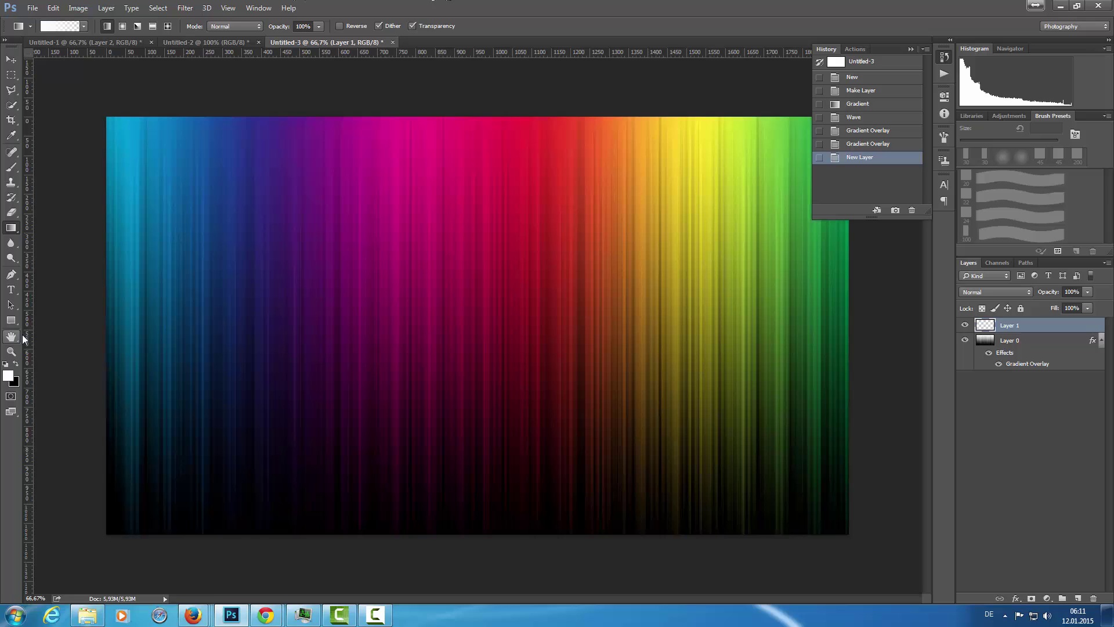
pyautogui.click(17, 364)
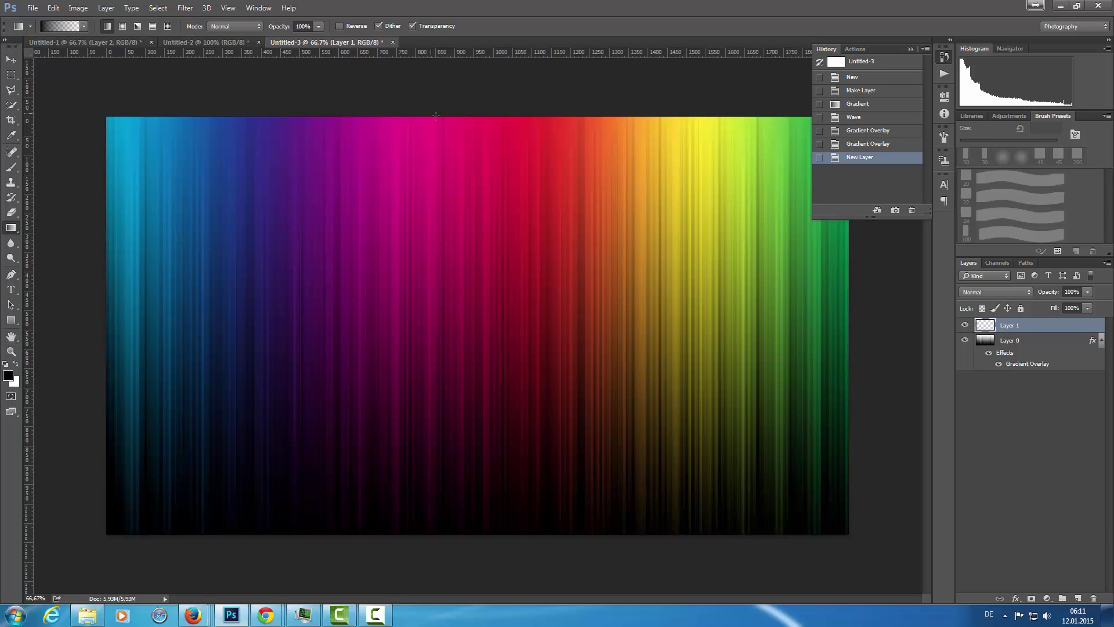
pyautogui.moveTo(463, 116); pyautogui.dragTo(463, 532)
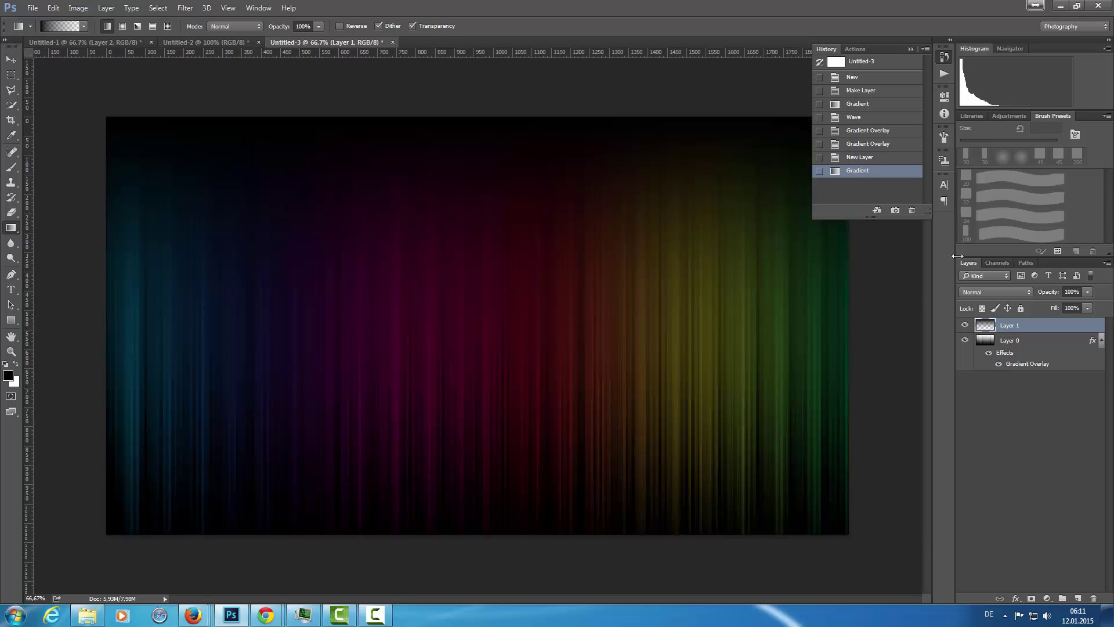
# Step: Set Layer 1 to Soft Light blend mode at 65% opacity
pyautogui.click(1025, 293)
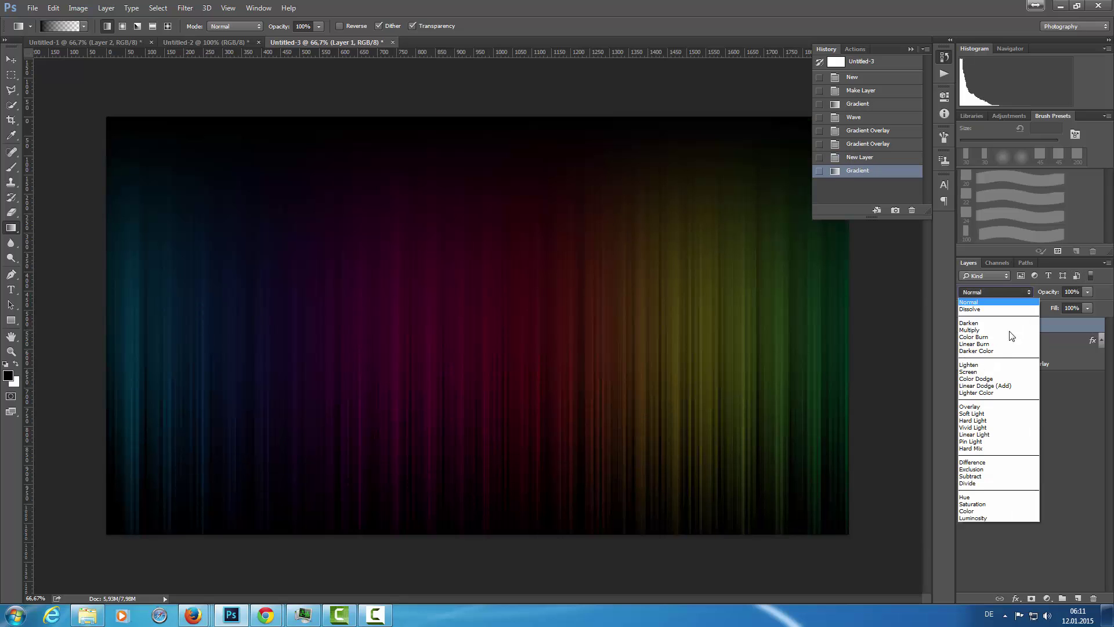
pyautogui.click(988, 414)
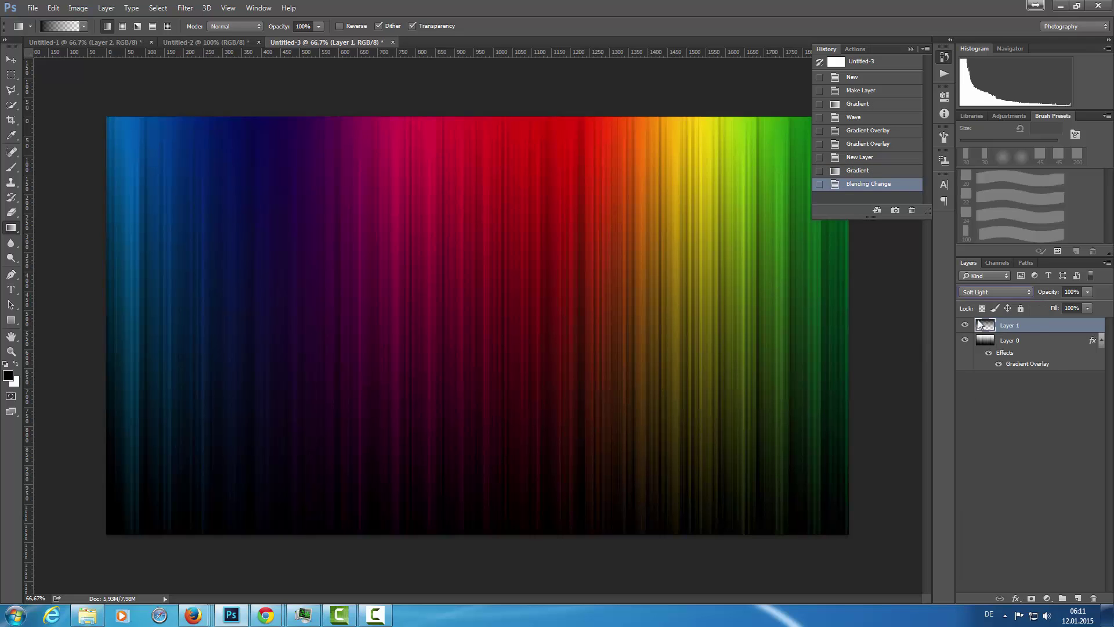
pyautogui.click(1088, 292)
pyautogui.moveTo(1090, 306); pyautogui.dragTo(1066, 305)
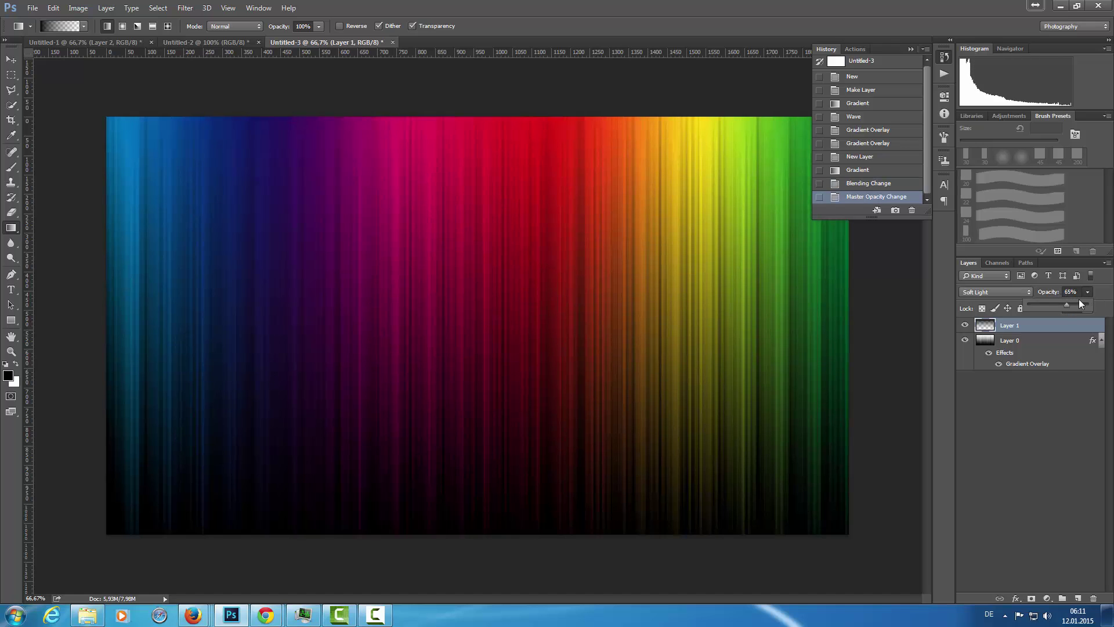
pyautogui.click(1032, 420)
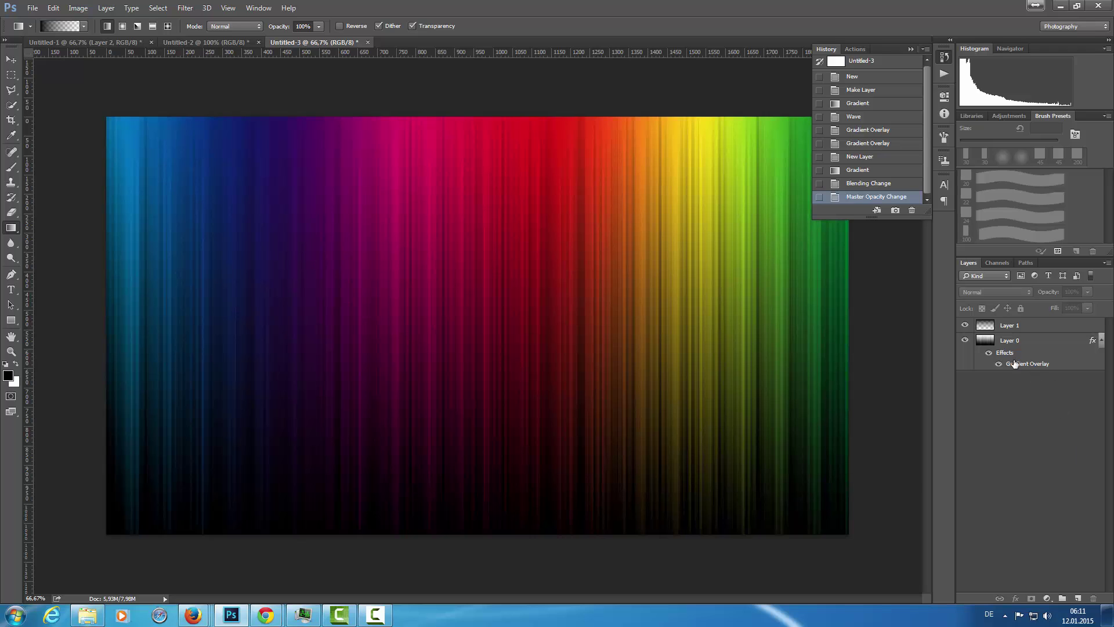
# Step: Start a new document and enter a width of 50 pixels
pyautogui.click(33, 12)
pyautogui.click(35, 21)
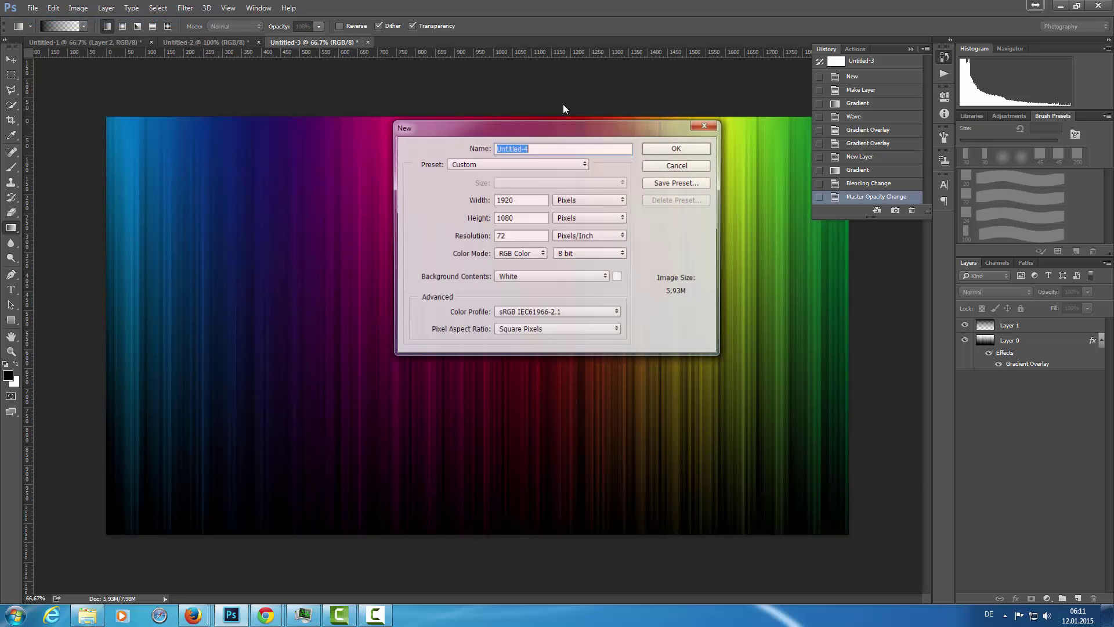
pyautogui.moveTo(542, 197); pyautogui.dragTo(446, 196)
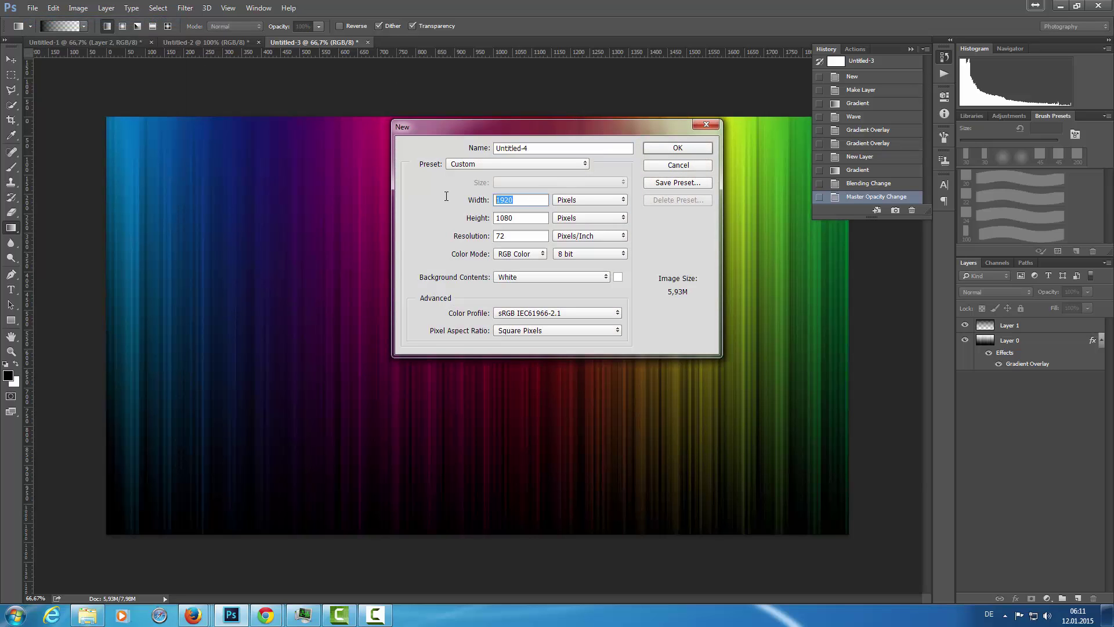
pyautogui.write('50')
pyautogui.press('Tab')
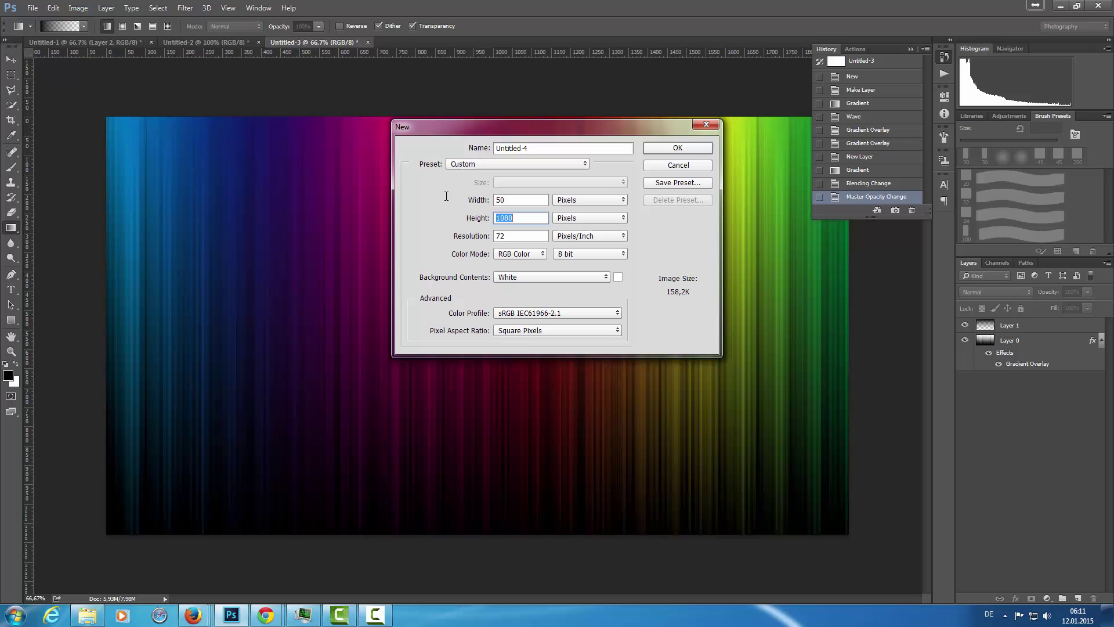
# Step: Finish the document at 100 pixels tall and fill it black with the Paint Bucket
pyautogui.write('100')
pyautogui.click(663, 149)
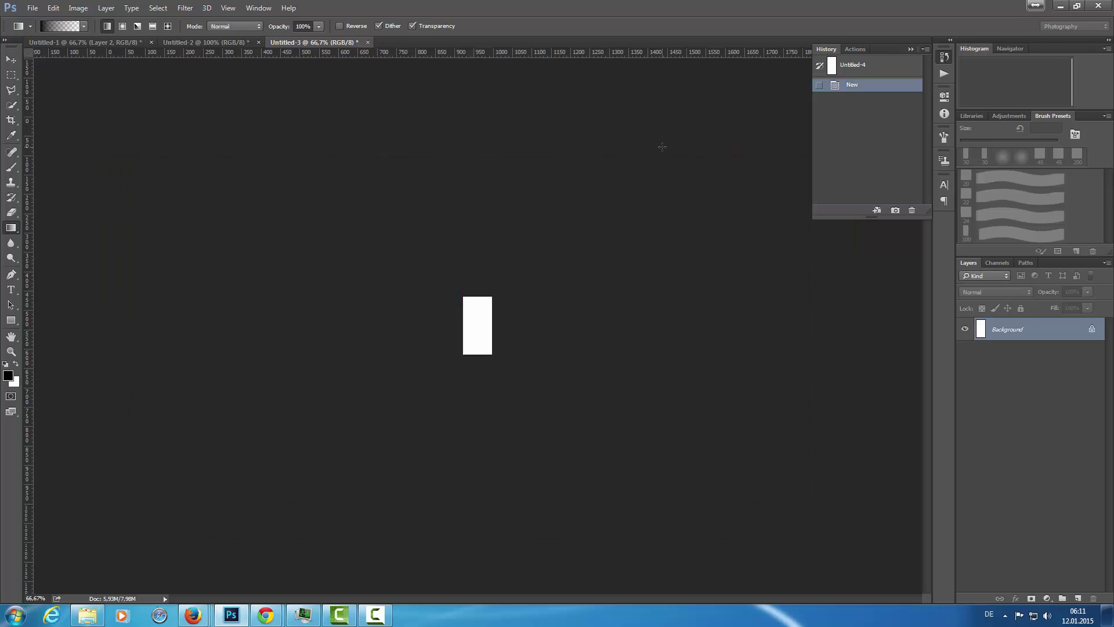
pyautogui.click(12, 234)
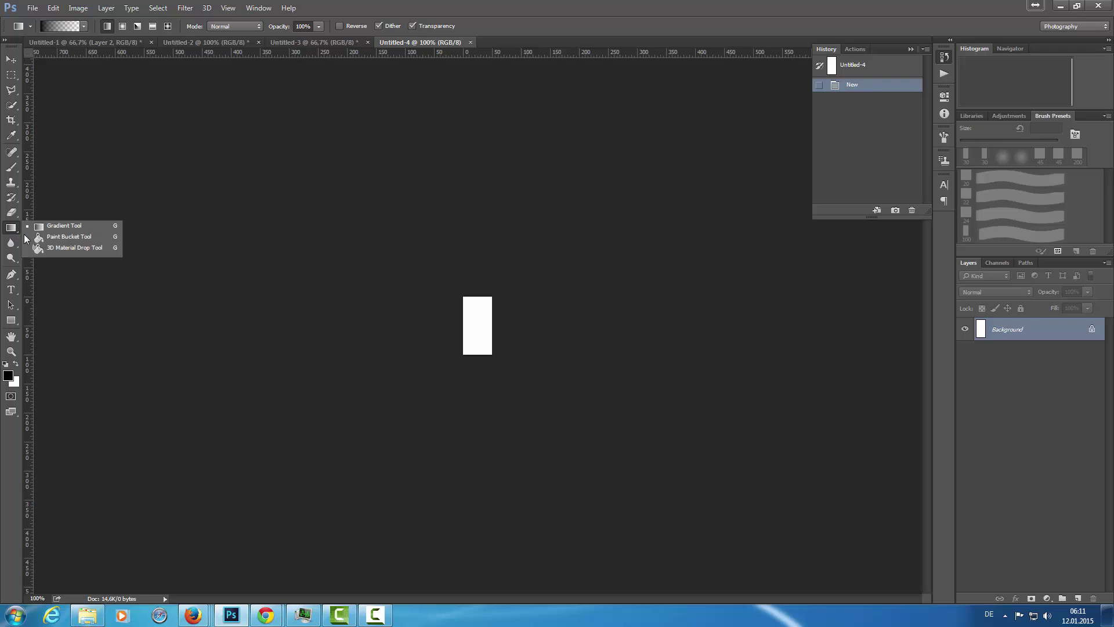
pyautogui.click(37, 238)
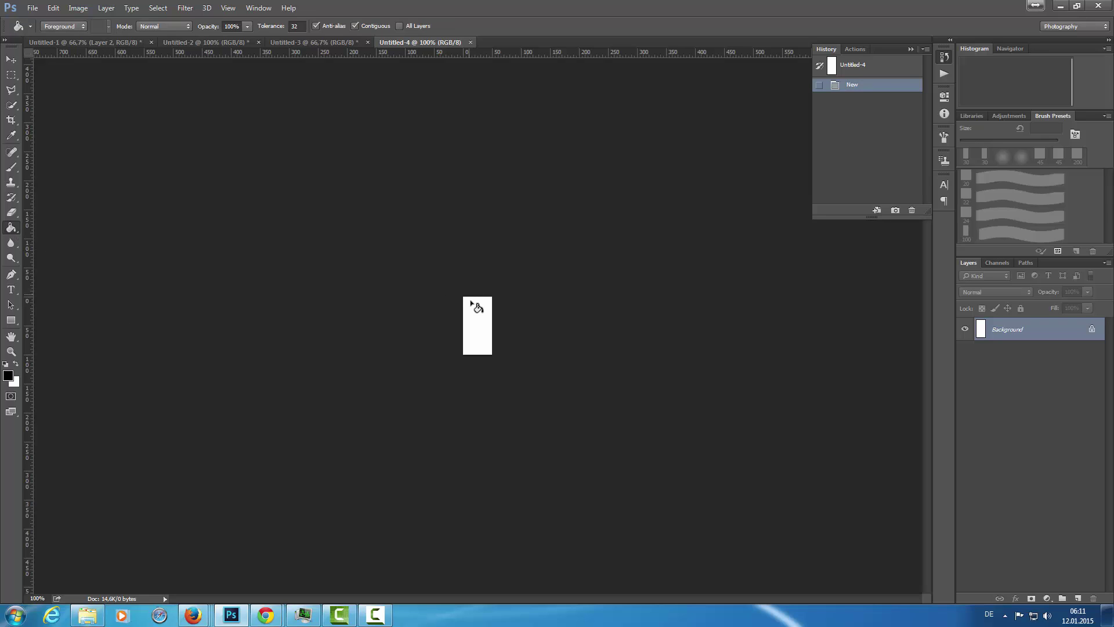
pyautogui.click(473, 307)
# Step: Define a brush preset named 'Rectangle' from the black canvas
pyautogui.click(54, 9)
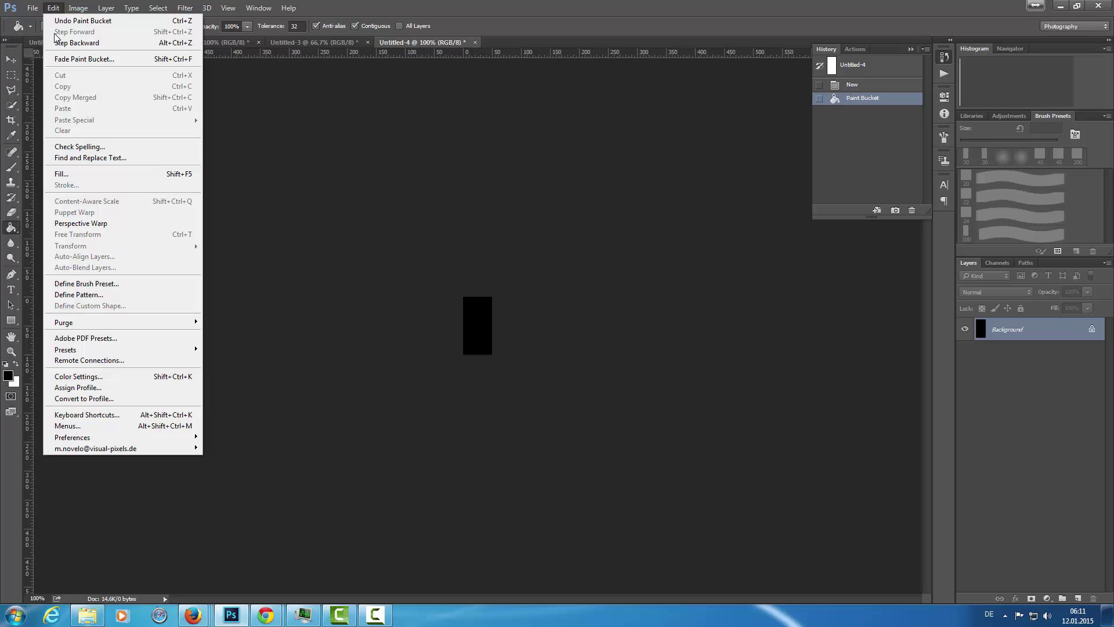
pyautogui.click(81, 283)
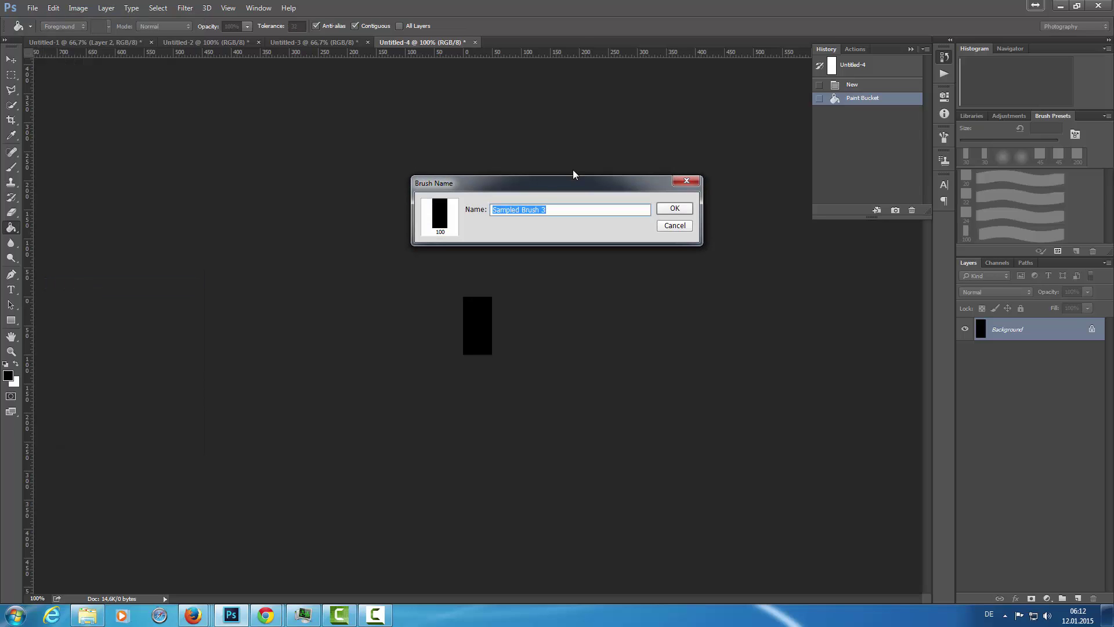
pyautogui.press('BackSpace')
pyautogui.write('Br')
pyautogui.press('BackSpace')
pyautogui.press('BackSpace')
pyautogui.write('S')
pyautogui.press('BackSpace')
pyautogui.write('Rectangle')
pyautogui.press('Return')
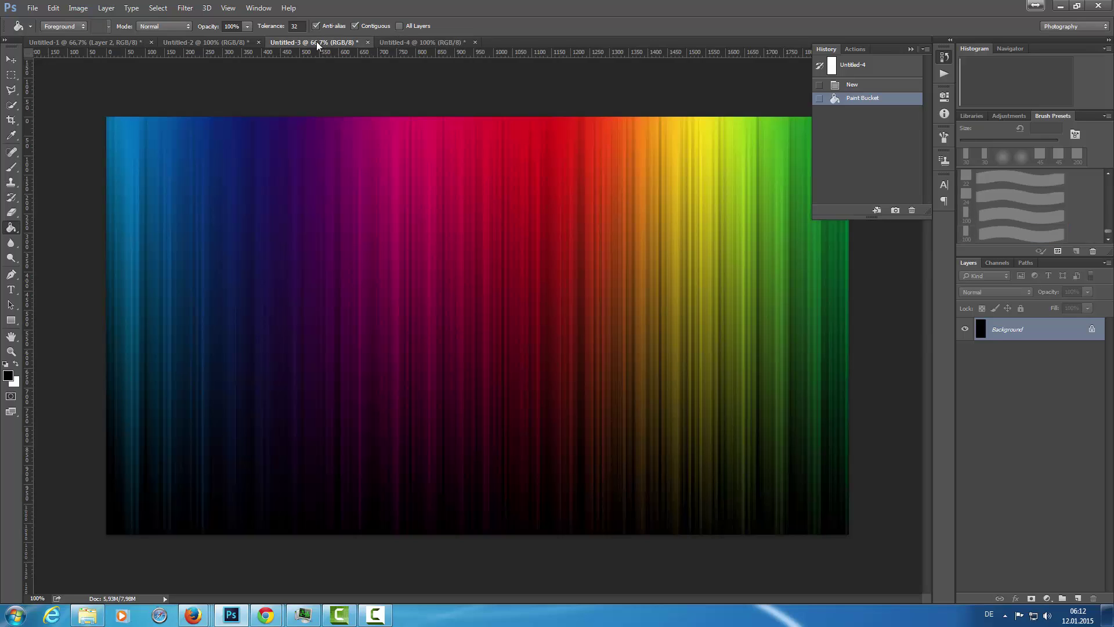
# Step: Back on Untitled-3, select the Brush tool and widen the Rectangle brush's spacing
pyautogui.click(316, 43)
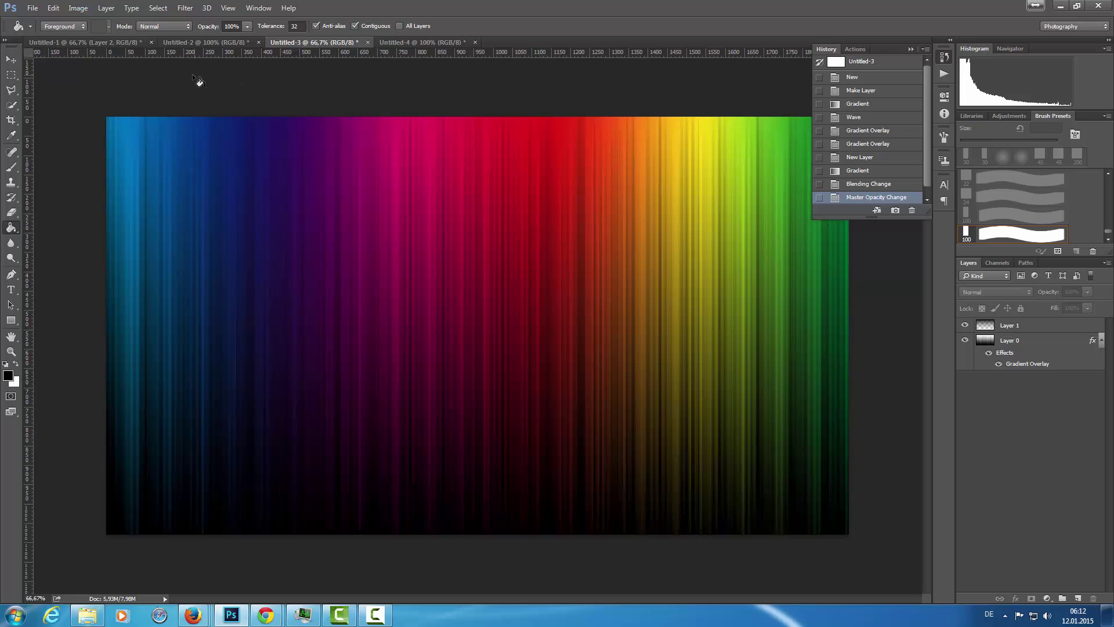
pyautogui.click(14, 167)
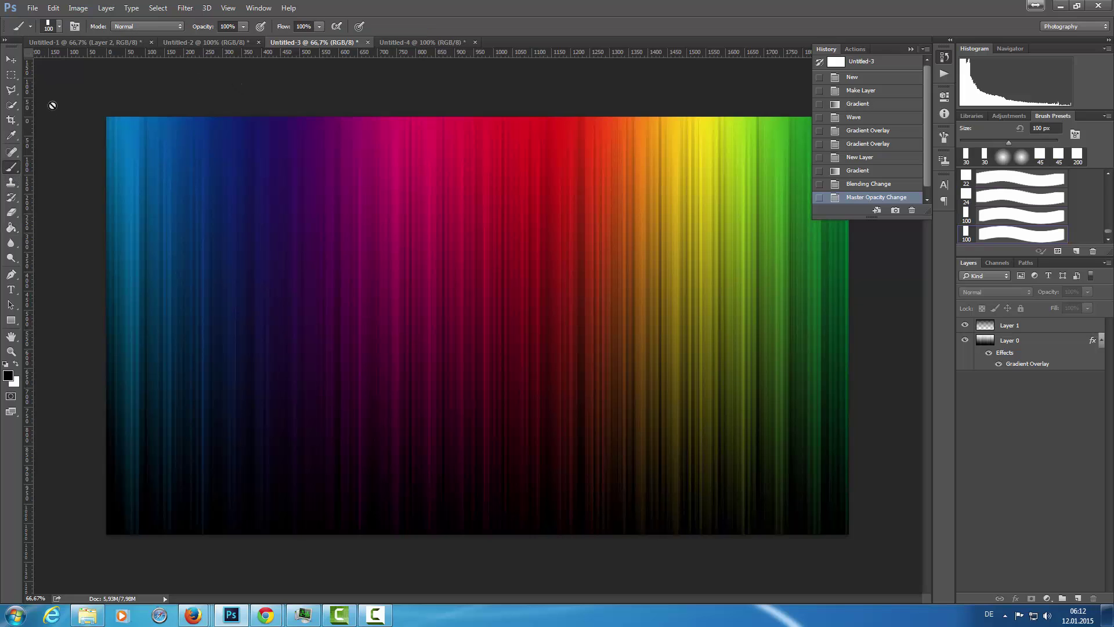
pyautogui.click(59, 27)
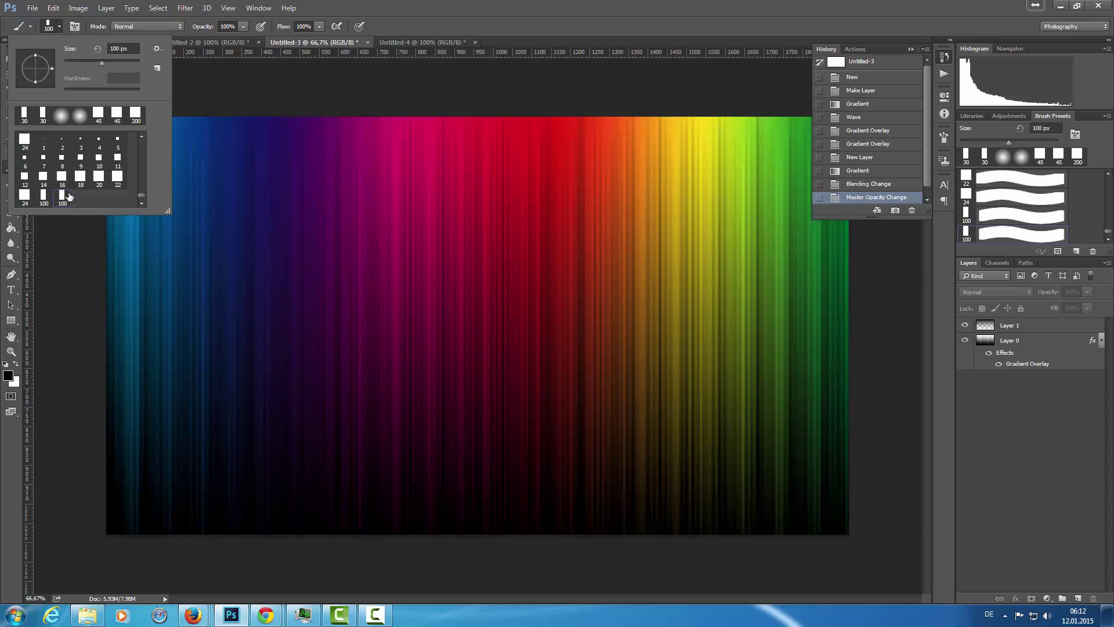
pyautogui.click(944, 137)
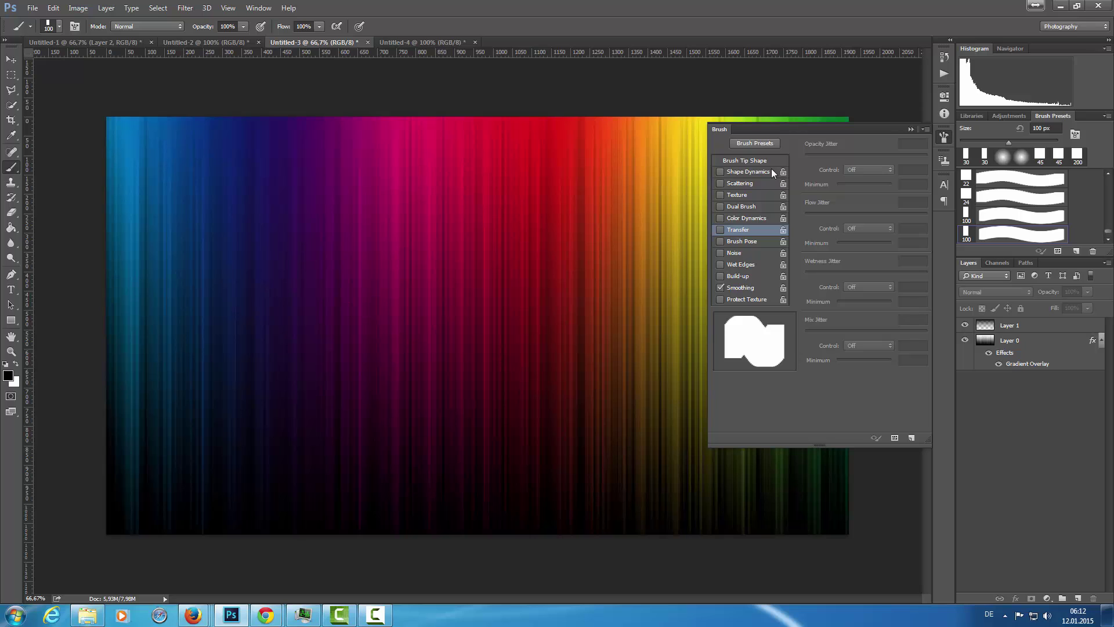
pyautogui.click(747, 160)
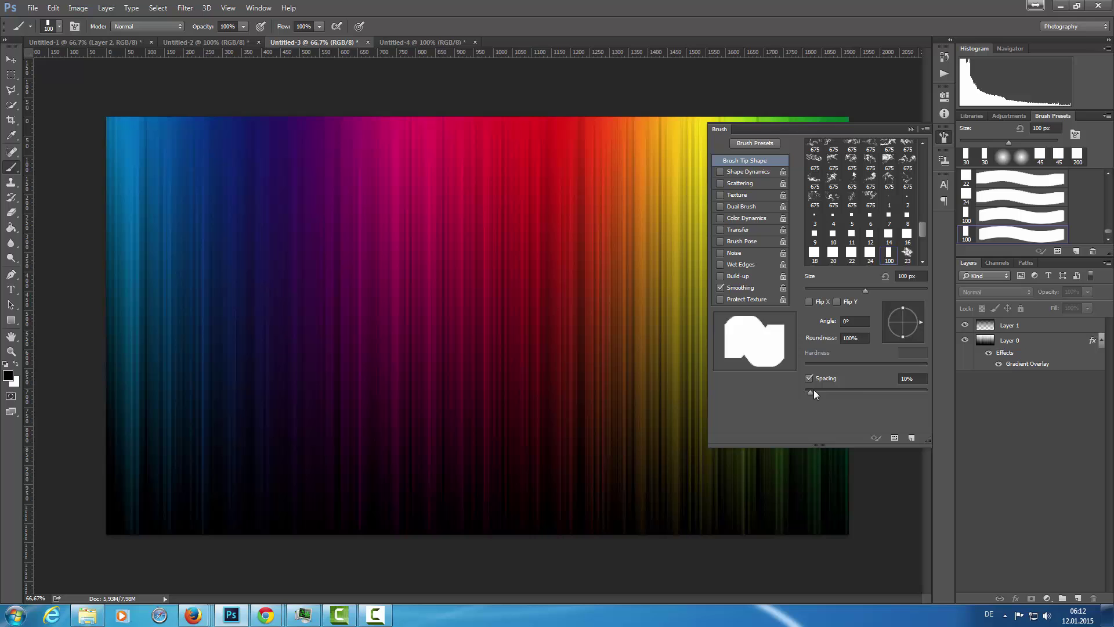
pyautogui.moveTo(814, 390); pyautogui.dragTo(907, 391)
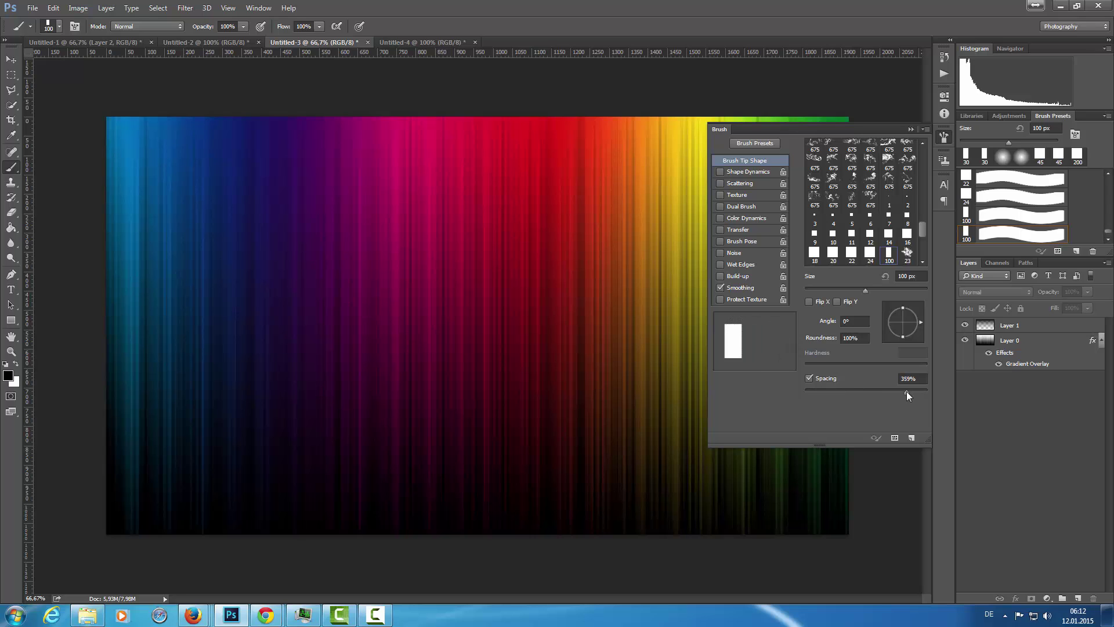
# Step: Enable Shape Dynamics with 30% size jitter, 20% minimum diameter under Pen Pressure, plus Scattering
pyautogui.click(754, 172)
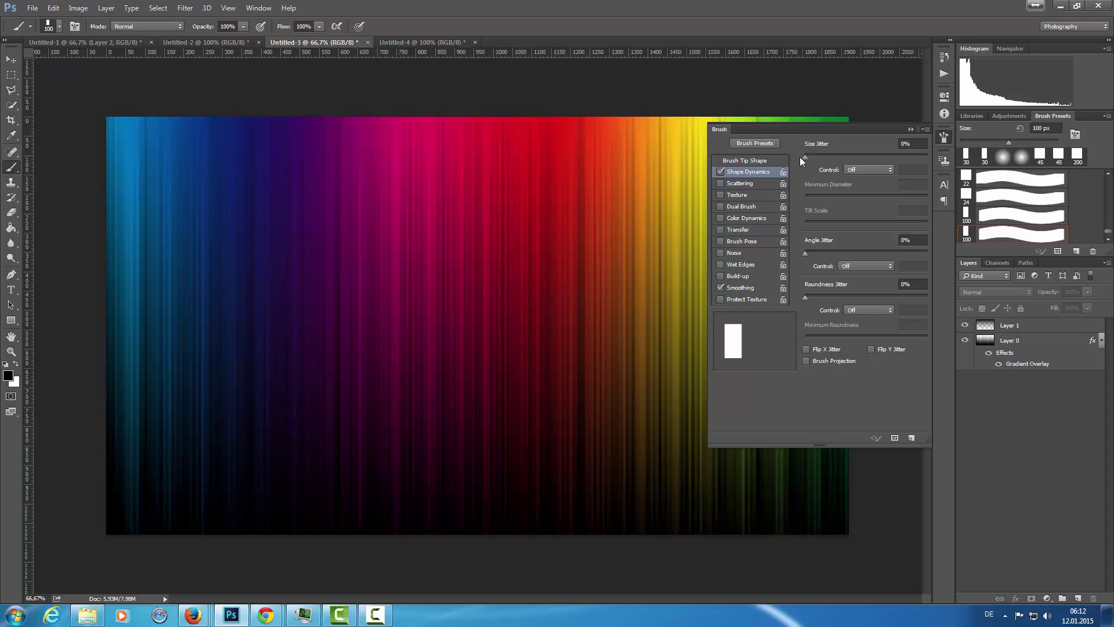
pyautogui.moveTo(828, 156); pyautogui.dragTo(841, 158)
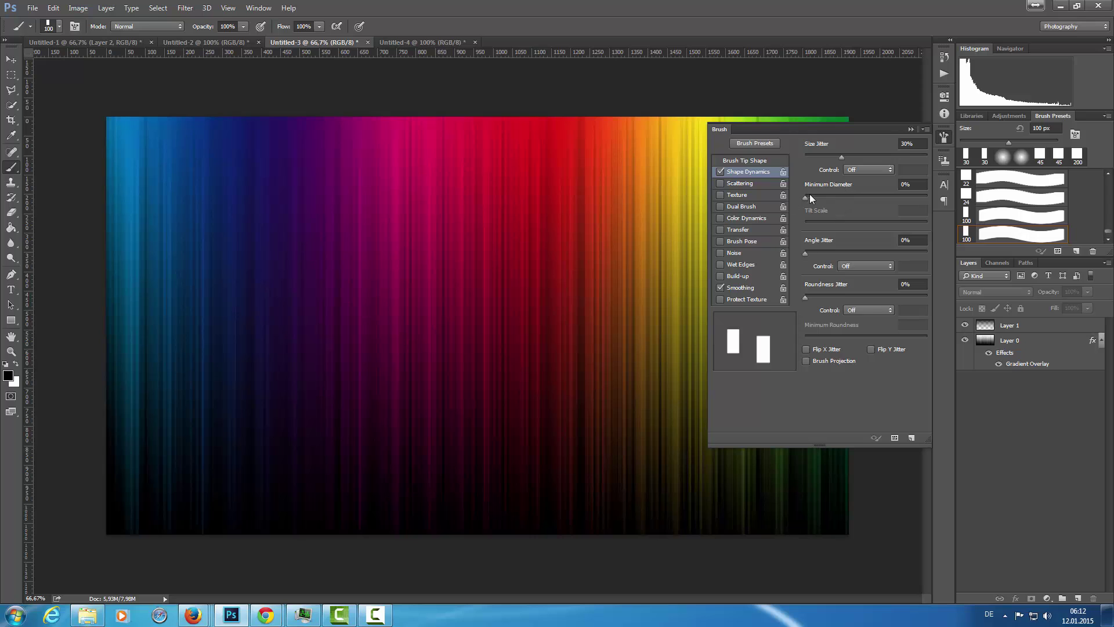
pyautogui.moveTo(810, 198); pyautogui.dragTo(830, 199)
pyautogui.click(873, 169)
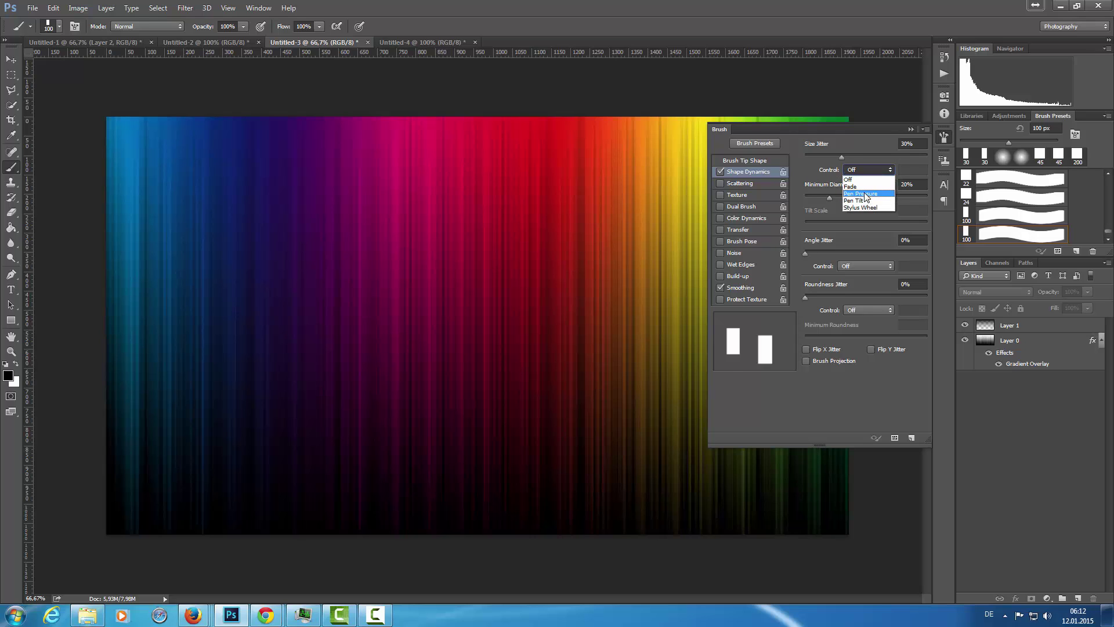
pyautogui.click(865, 194)
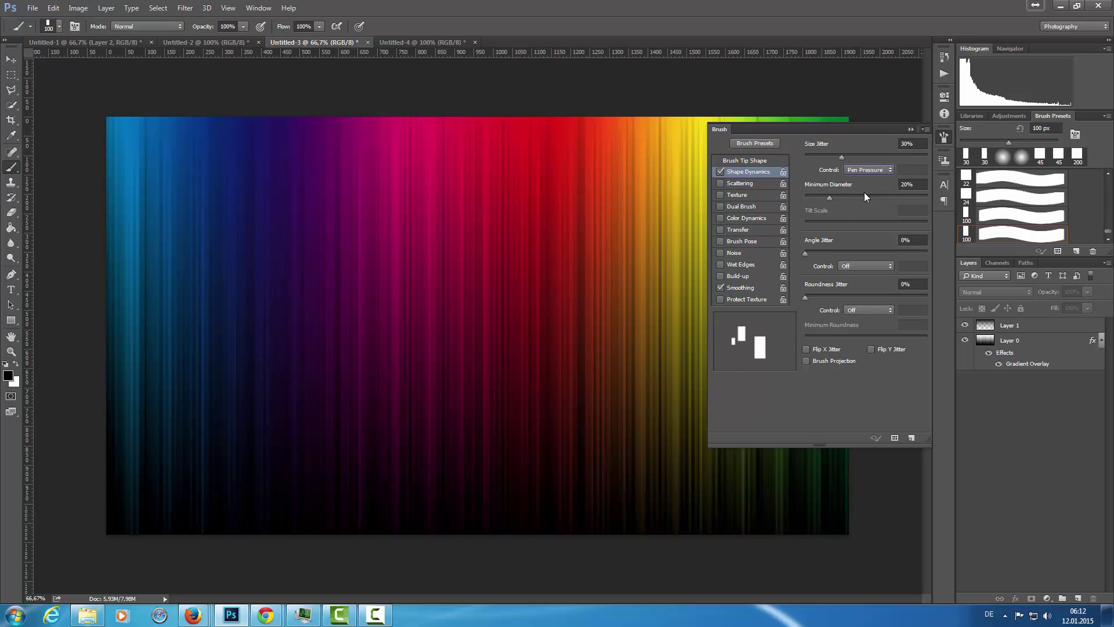
pyautogui.click(745, 184)
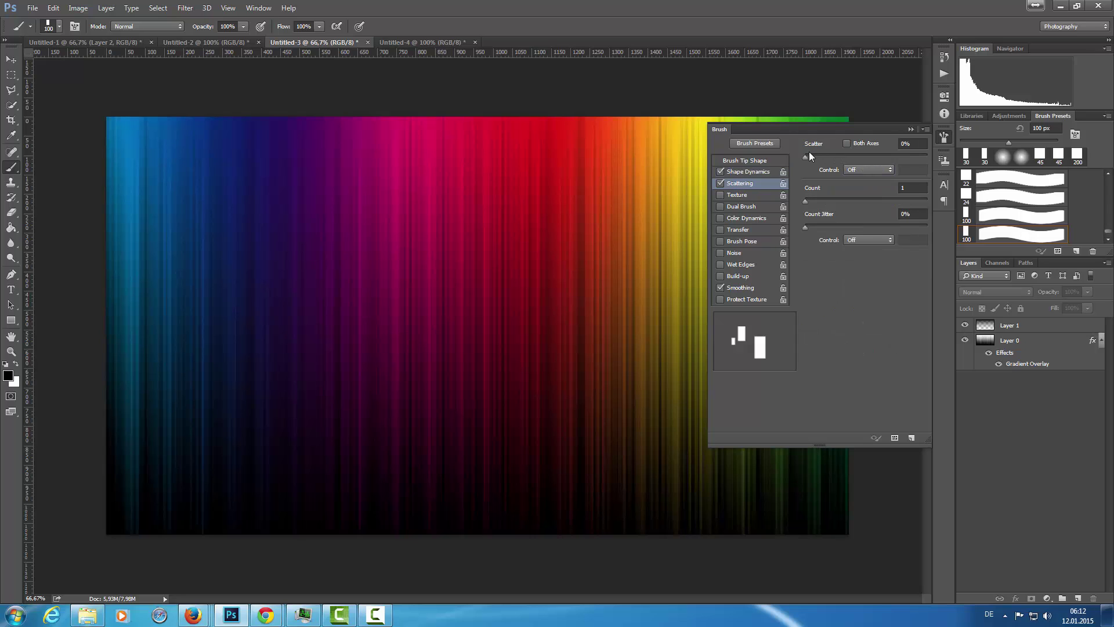
# Step: Set Scatter to 1000%, Count Jitter 100% and Transfer Opacity Jitter 100%
pyautogui.moveTo(811, 153); pyautogui.dragTo(924, 152)
pyautogui.moveTo(812, 227); pyautogui.dragTo(932, 219)
pyautogui.click(741, 229)
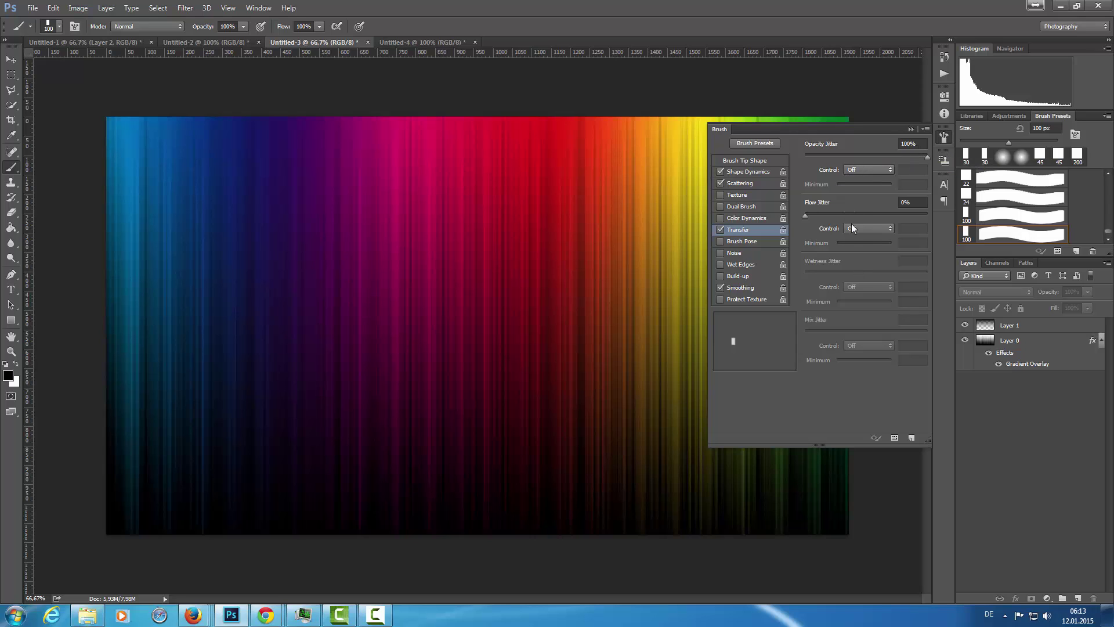
pyautogui.click(944, 138)
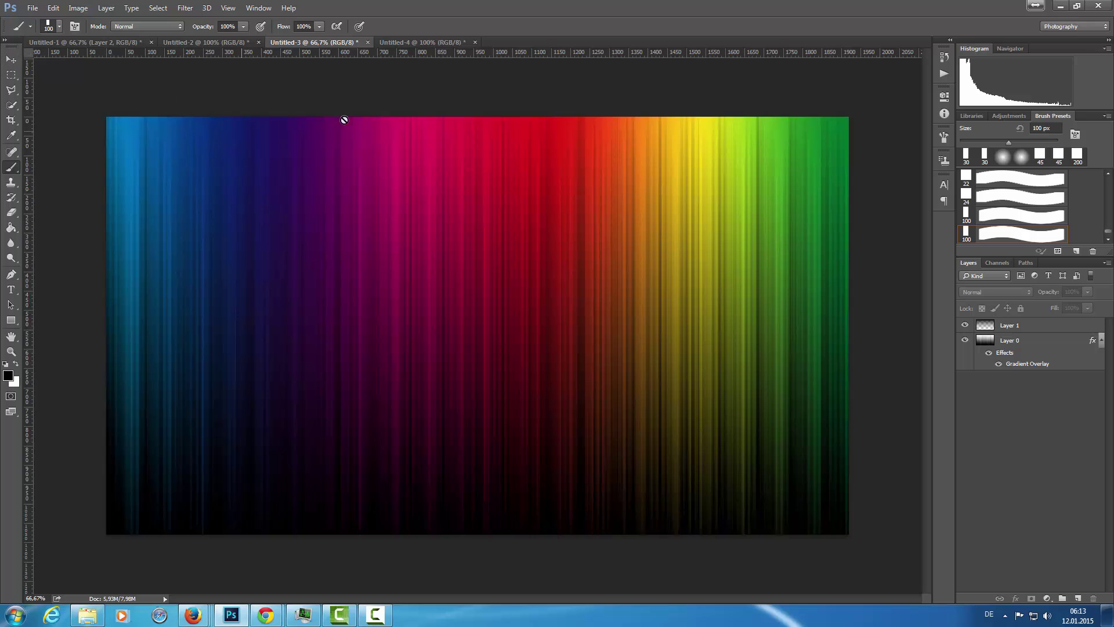
# Step: Add a new empty Layer 2 and set a 32 px brush with white as the painting colour
pyautogui.click(1078, 599)
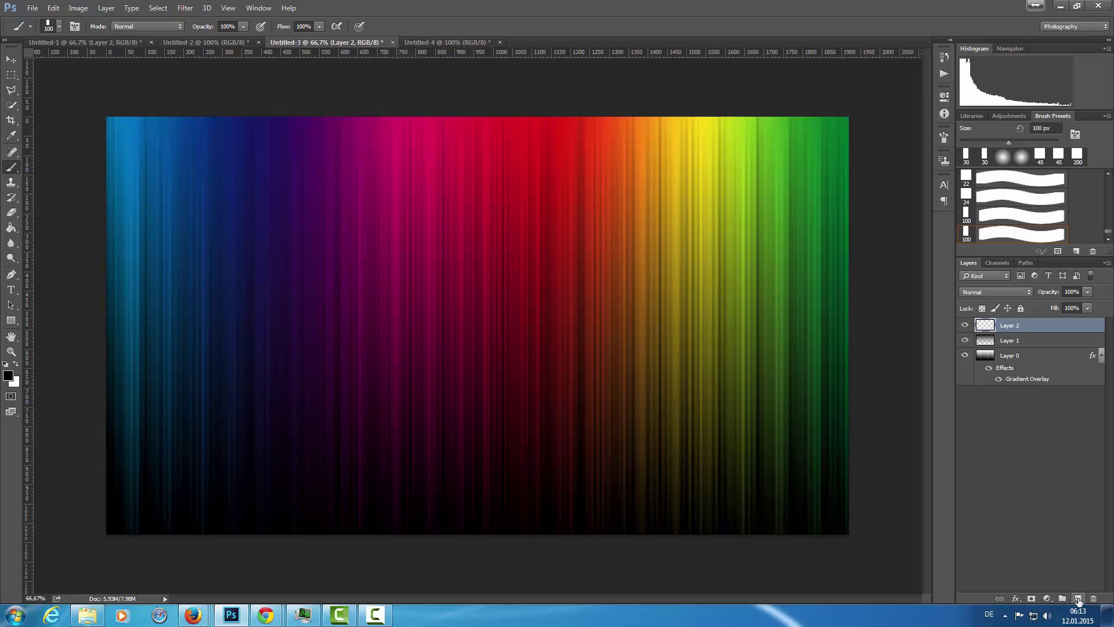
pyautogui.click(59, 26)
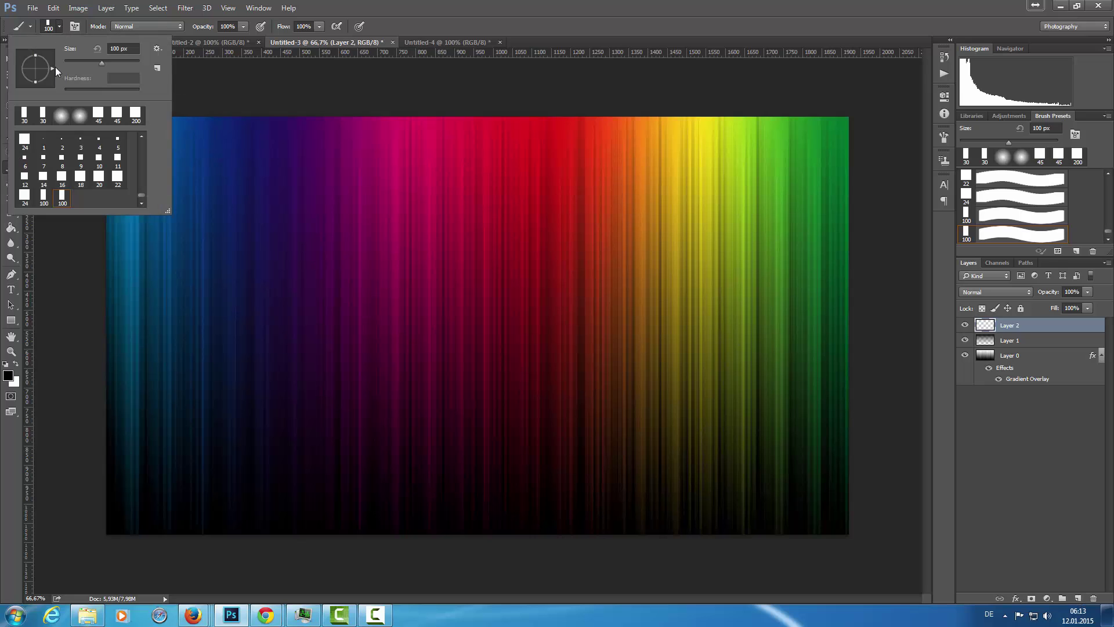
pyautogui.moveTo(92, 60); pyautogui.dragTo(75, 63)
pyautogui.press('Return')
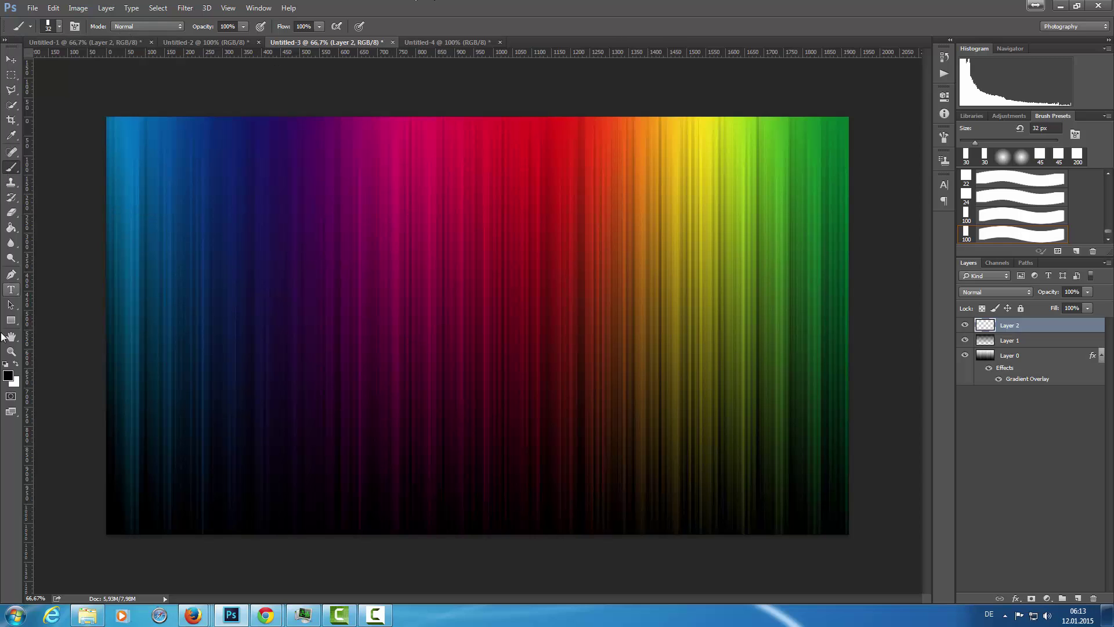
pyautogui.click(16, 363)
# Step: Paint vertical strokes of scattered white rectangles across the blue-to-green spectrum, including the left edge
pyautogui.moveTo(191, 224); pyautogui.dragTo(192, 558)
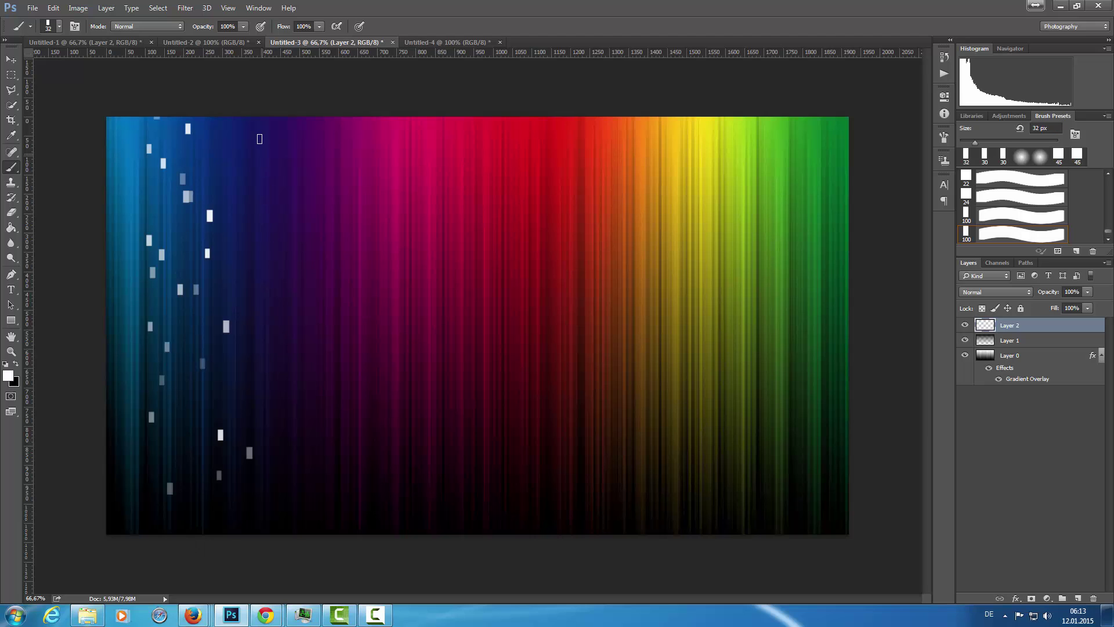
pyautogui.moveTo(259, 125); pyautogui.dragTo(260, 522)
pyautogui.moveTo(335, 99); pyautogui.dragTo(331, 528)
pyautogui.moveTo(435, 117); pyautogui.dragTo(394, 520)
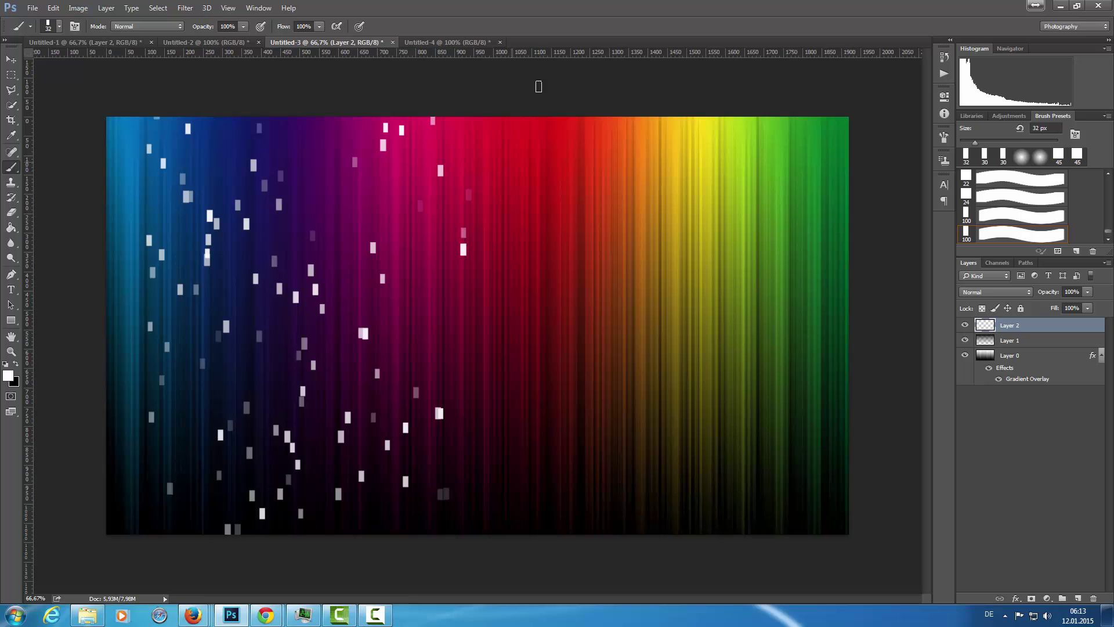
pyautogui.moveTo(520, 93)
pyautogui.mouseDown()
pyautogui.moveTo(497, 156)
pyautogui.moveTo(480, 535)
pyautogui.mouseUp()
pyautogui.moveTo(597, 170); pyautogui.dragTo(539, 517)
pyautogui.moveTo(662, 119); pyautogui.dragTo(649, 530)
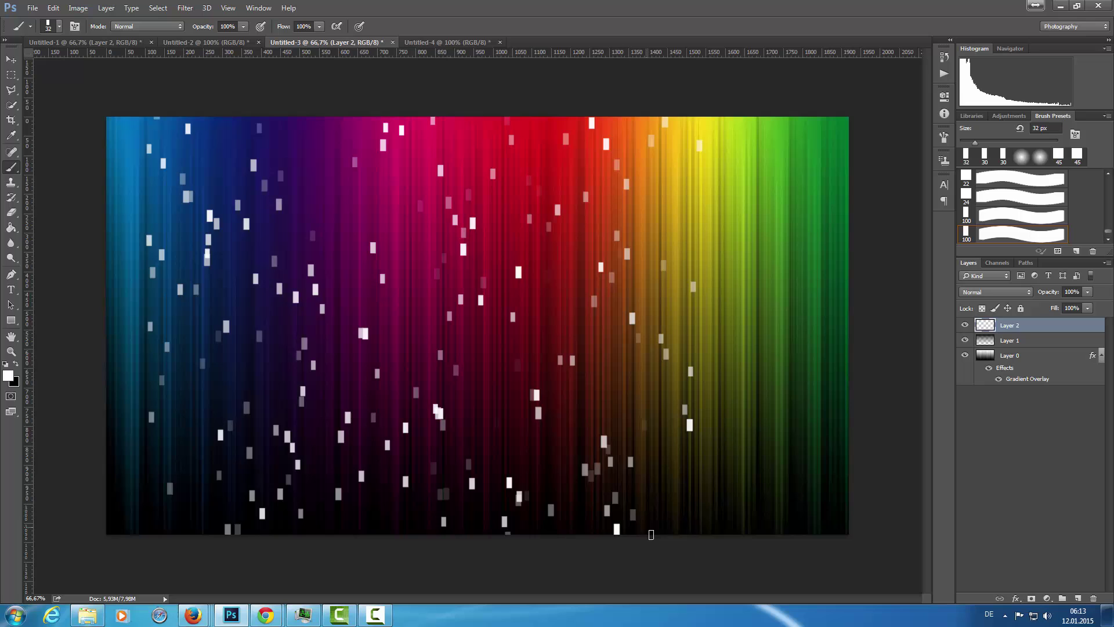
pyautogui.moveTo(756, 81); pyautogui.dragTo(714, 551)
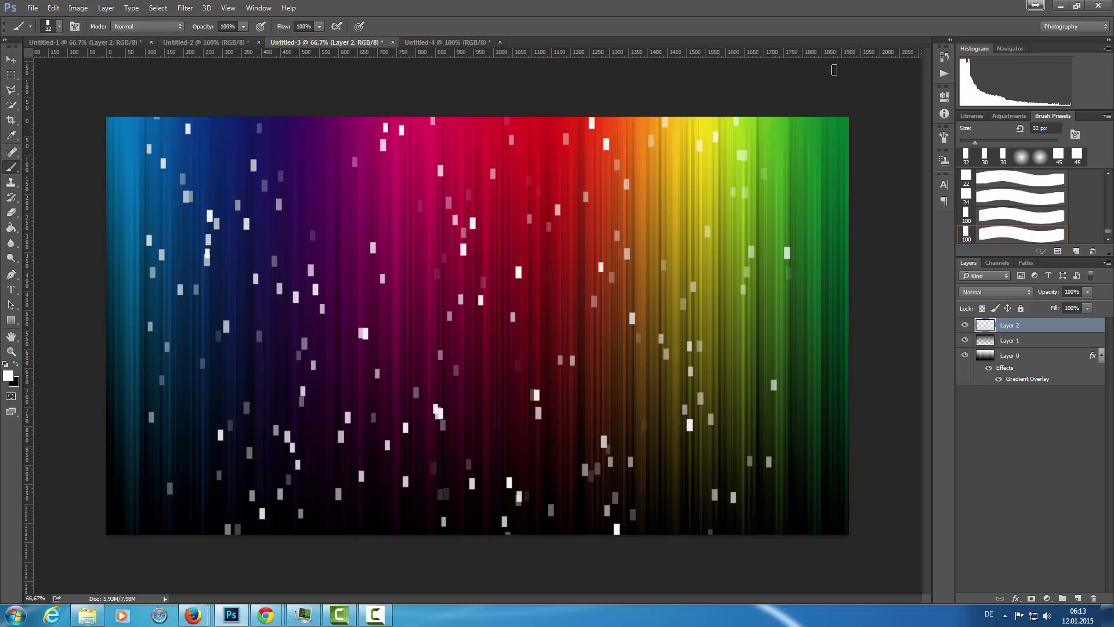
pyautogui.moveTo(831, 87)
pyautogui.mouseDown()
pyautogui.moveTo(806, 150)
pyautogui.moveTo(793, 557)
pyautogui.mouseUp()
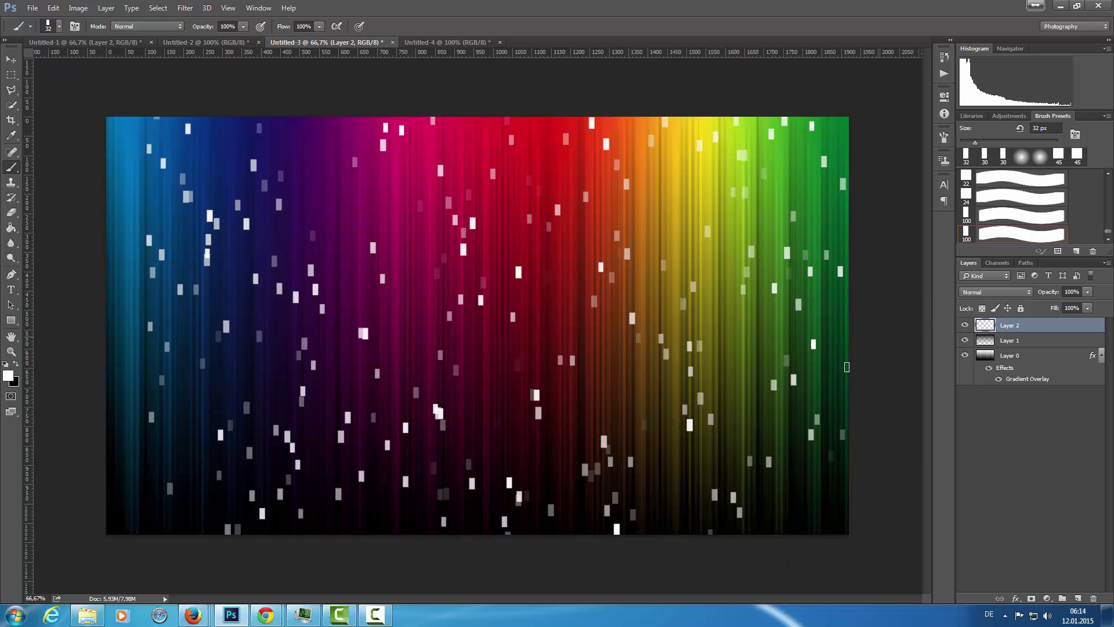
pyautogui.moveTo(811, 446); pyautogui.dragTo(795, 567)
pyautogui.moveTo(113, 119); pyautogui.dragTo(135, 520)
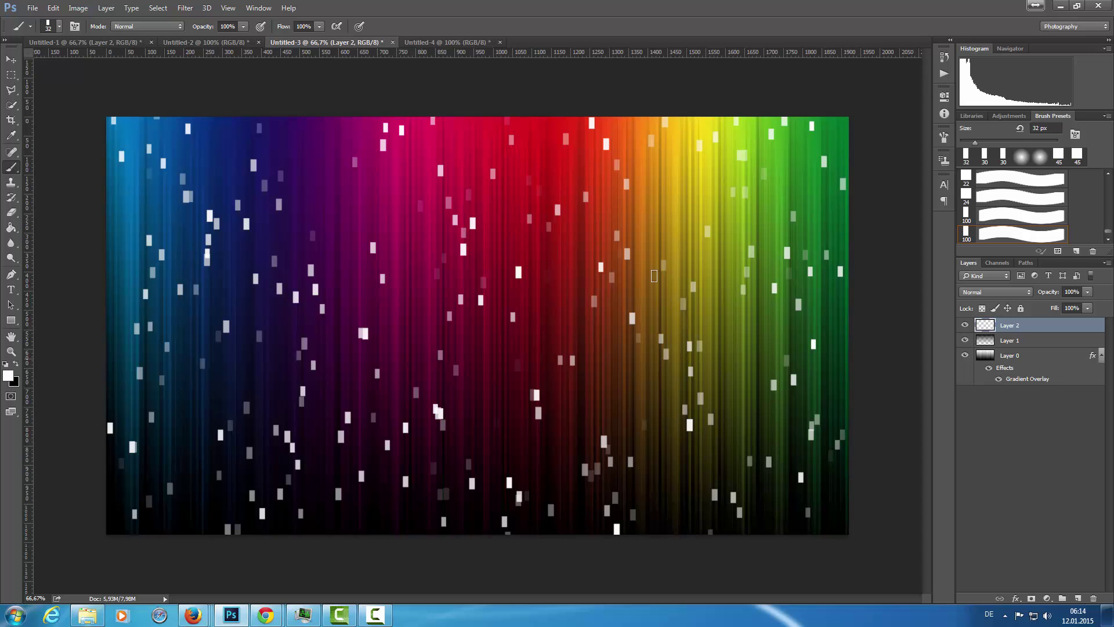
# Step: Change Layer 2's blend mode to Overlay
pyautogui.click(1000, 292)
pyautogui.click(985, 407)
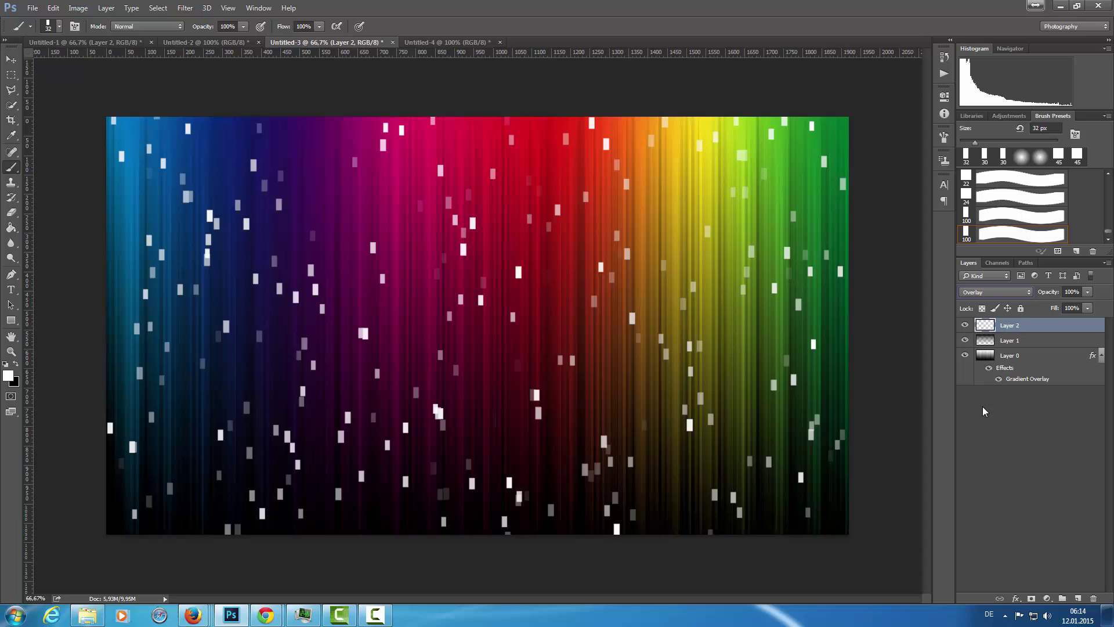